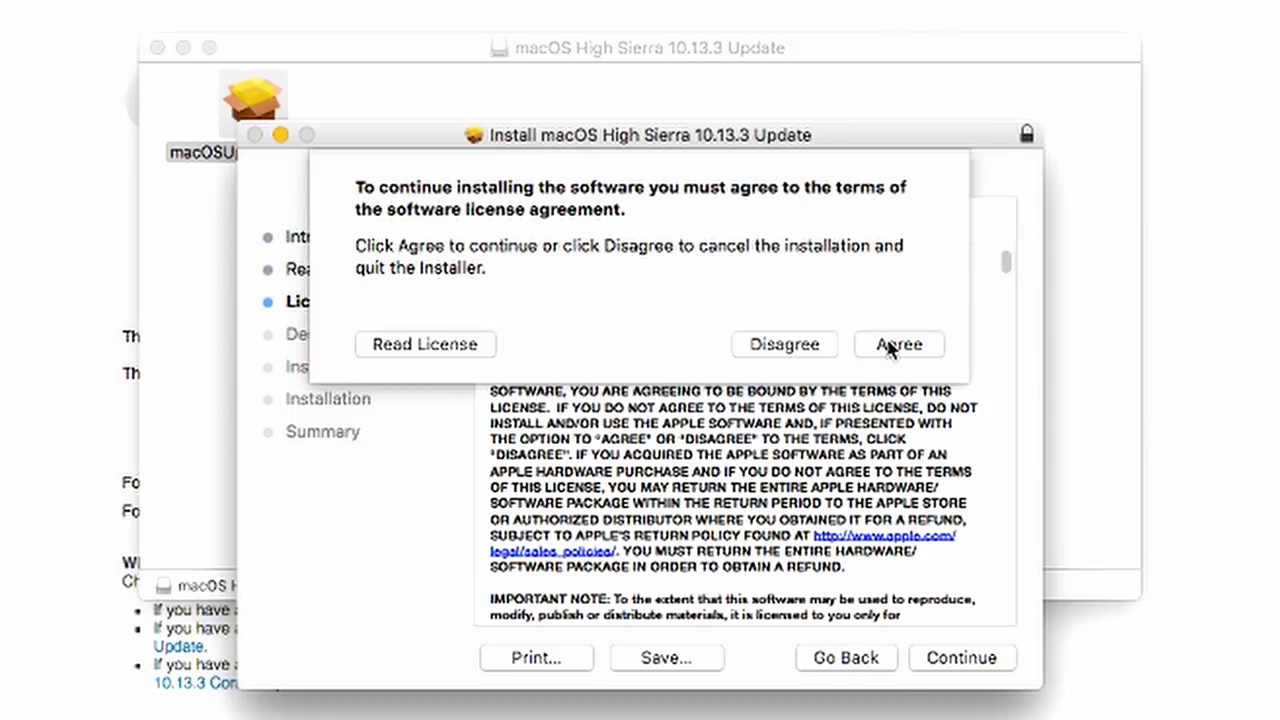
# Accept the license and start the customized macOS High Sierra 10.13.3 Update installation, entering the account password to authorize it.
pyautogui.click(898, 344)
pyautogui.click(540, 657)
pyautogui.click(968, 657)
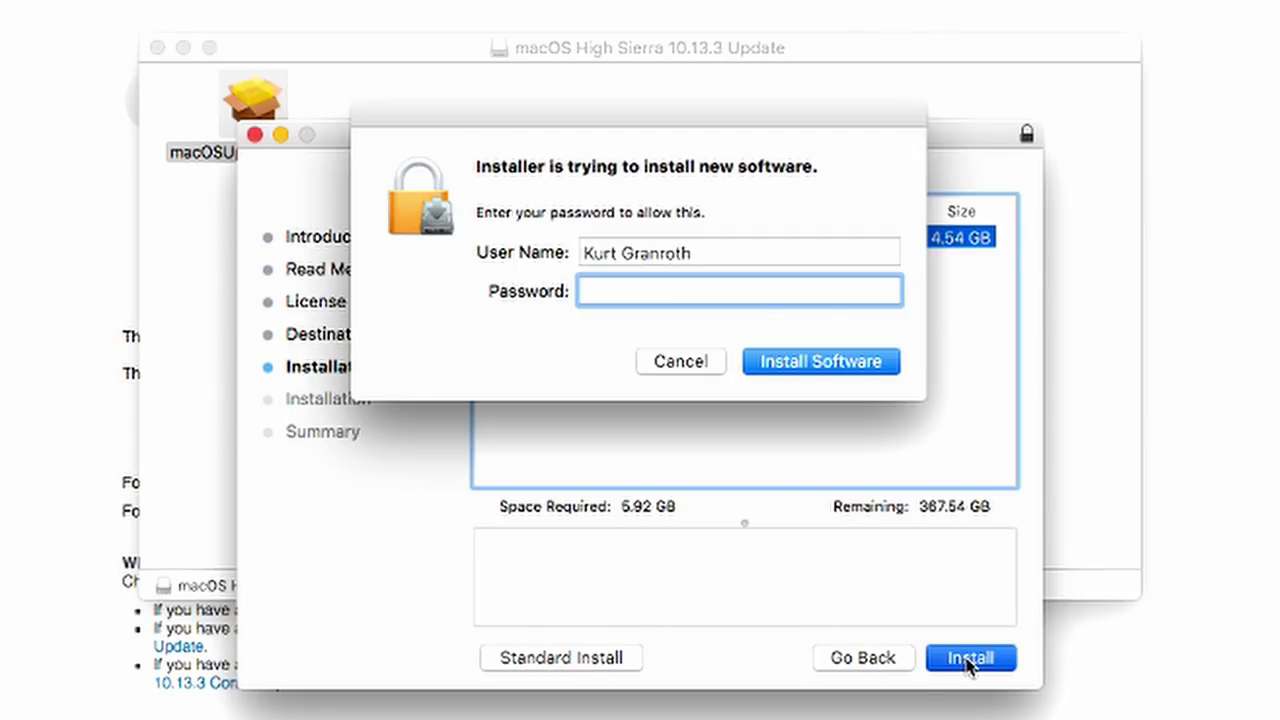
pyautogui.write('********')
pyautogui.click(840, 360)
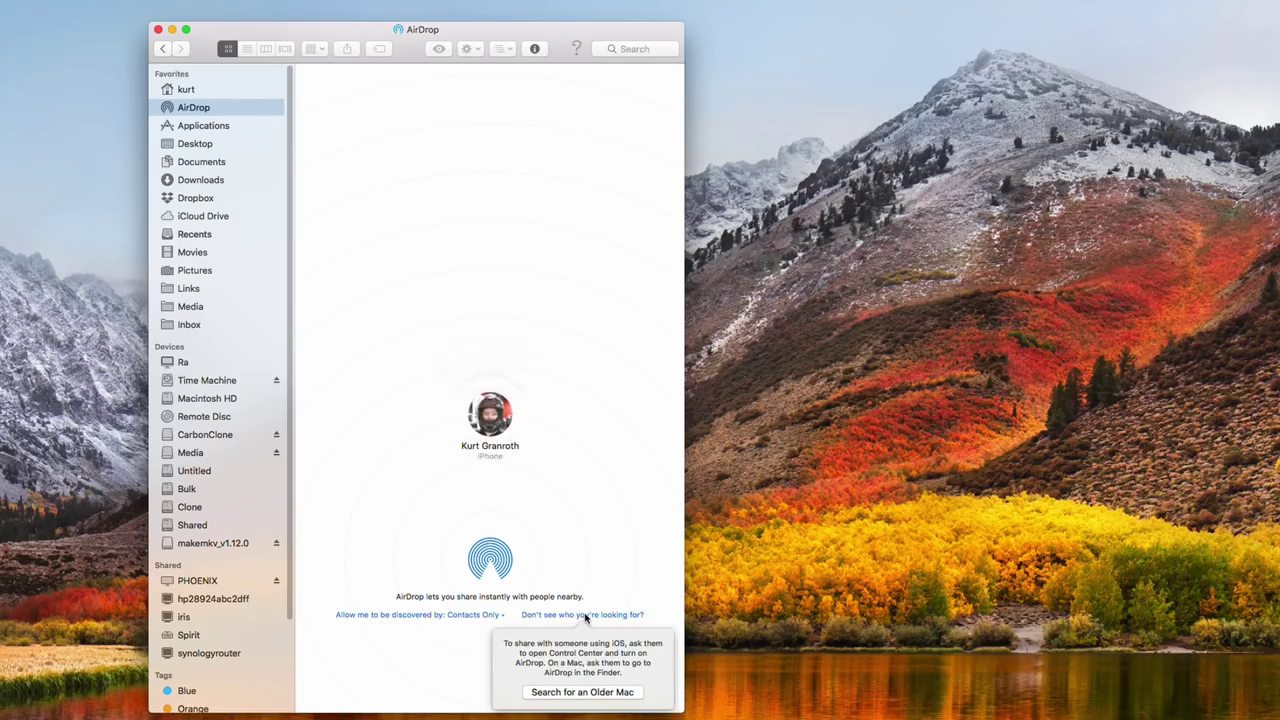
pyautogui.click(552, 510)
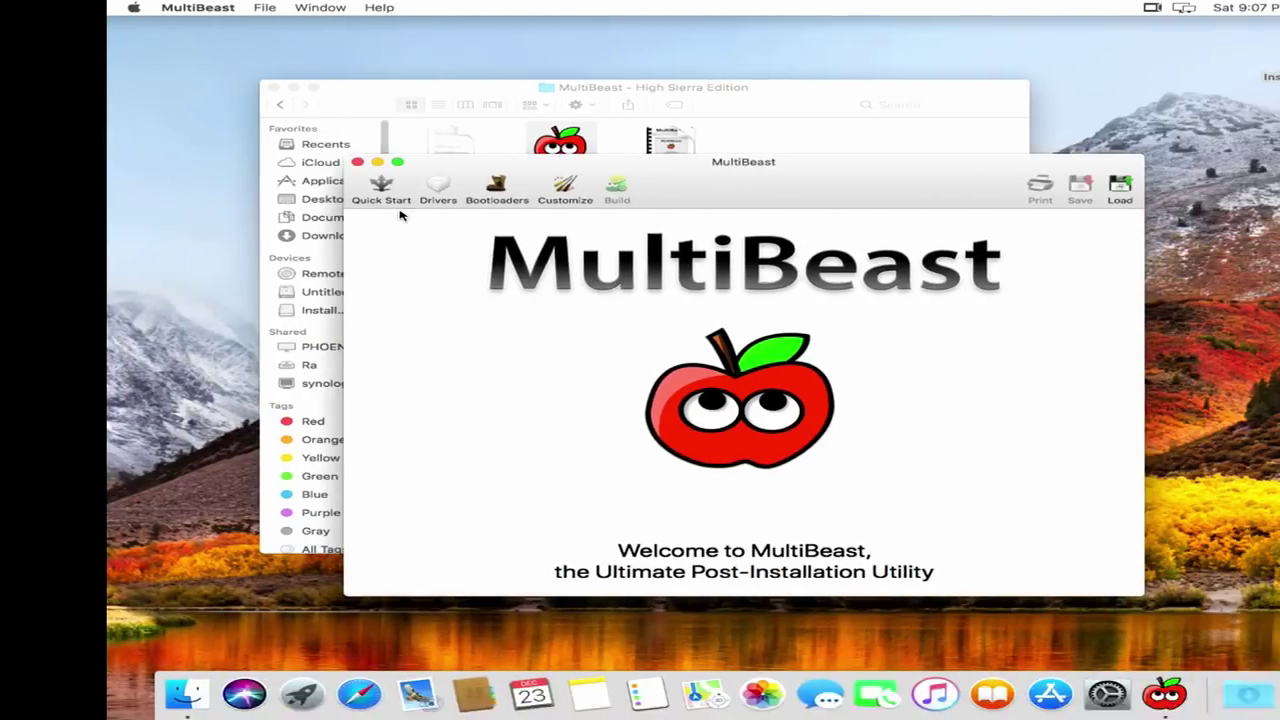
# In MultiBeast, choose the UEFI Boot Mode quick start and pick an audio driver from the Universal group.
pyautogui.click(381, 190)
pyautogui.click(392, 245)
pyautogui.click(437, 190)
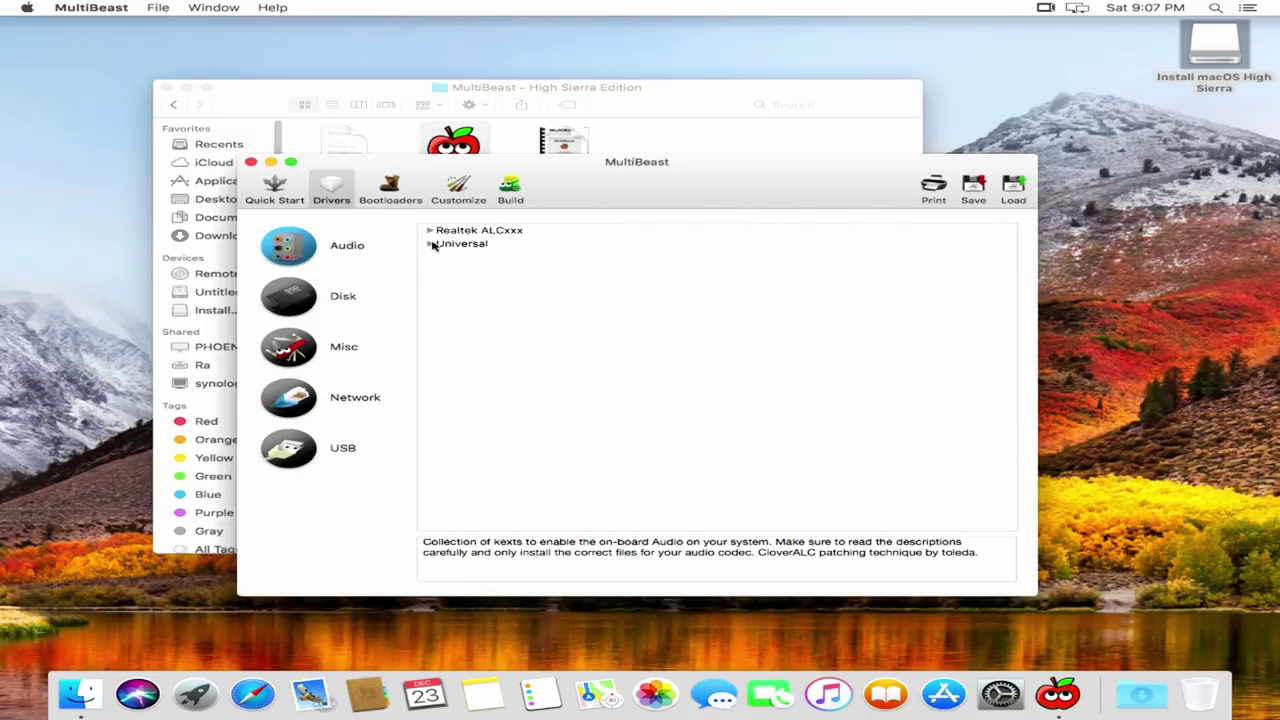
pyautogui.click(430, 244)
pyautogui.click(515, 310)
pyautogui.click(430, 230)
pyautogui.click(430, 230)
# Enable a driver option in the Disk category and view the Misc drivers.
pyautogui.click(289, 296)
pyautogui.click(490, 260)
pyautogui.click(447, 261)
pyautogui.click(305, 348)
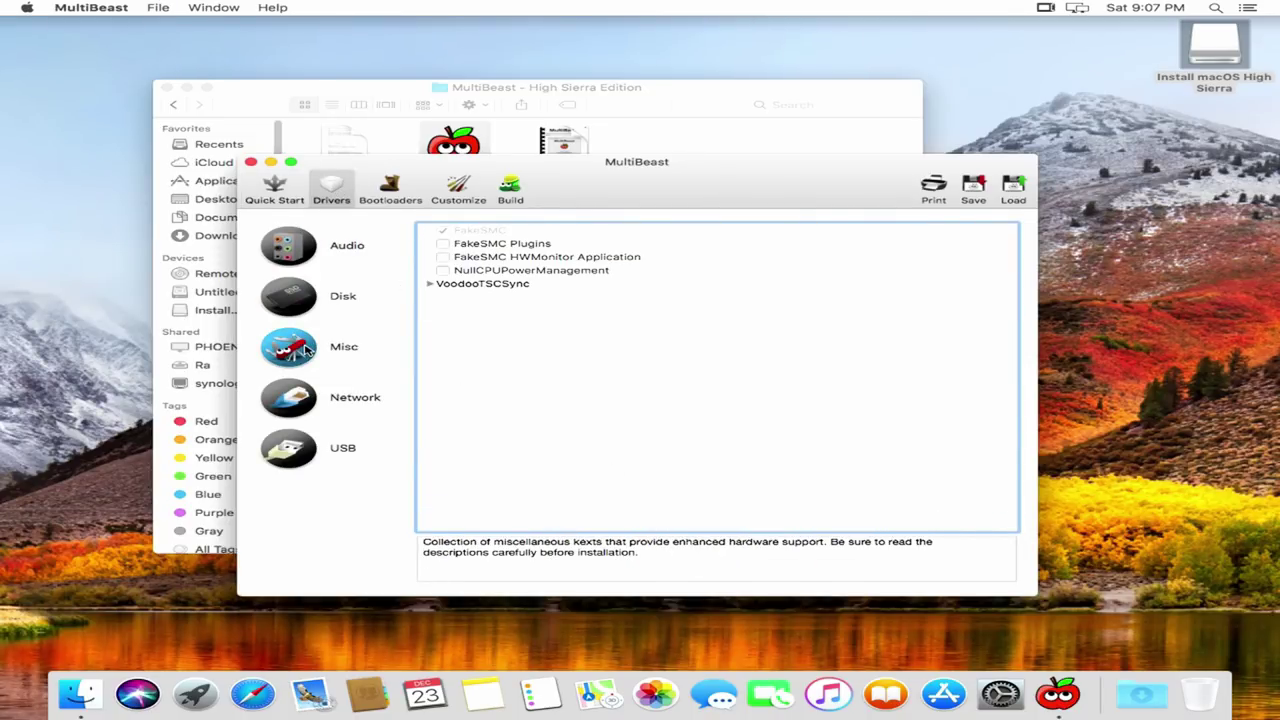
# Enable the IntelMausiEthernet v2.3.0 driver among the Intel network drivers.
pyautogui.click(289, 397)
pyautogui.click(430, 243)
pyautogui.click(459, 337)
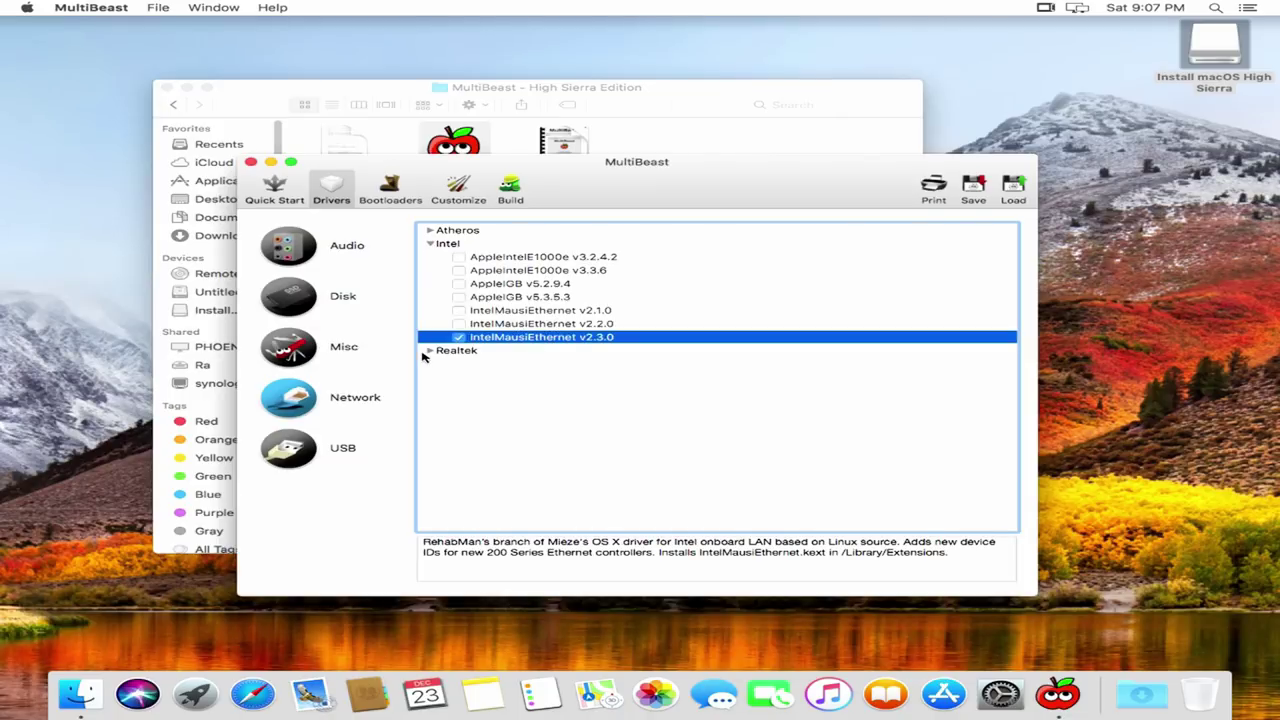
# Enable the USB drivers 3rd Party USB 3.0 and Increase Max Port Limit 200 Series.
pyautogui.click(289, 448)
pyautogui.click(443, 231)
pyautogui.click(443, 271)
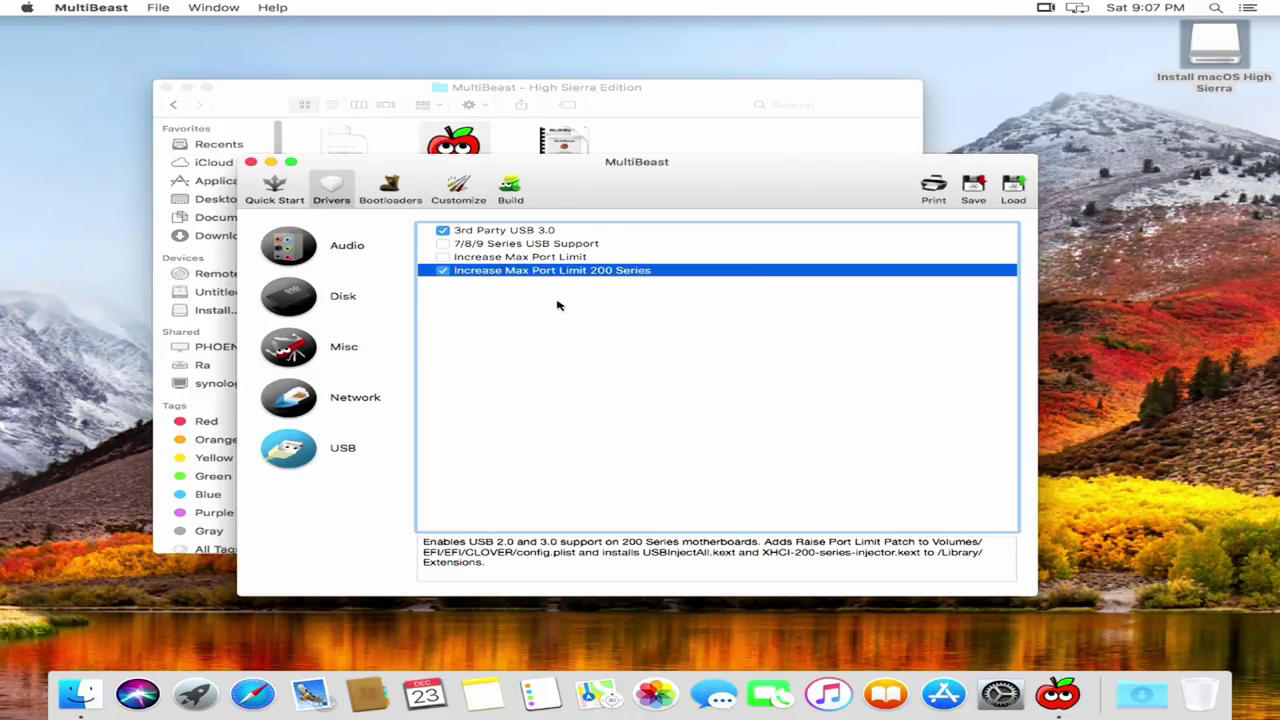
# Set the bootloader to Clover UEFI Boot Mode + Emulated NVRAM and highlight NVIDIA Web Drivers in its description.
pyautogui.click(389, 190)
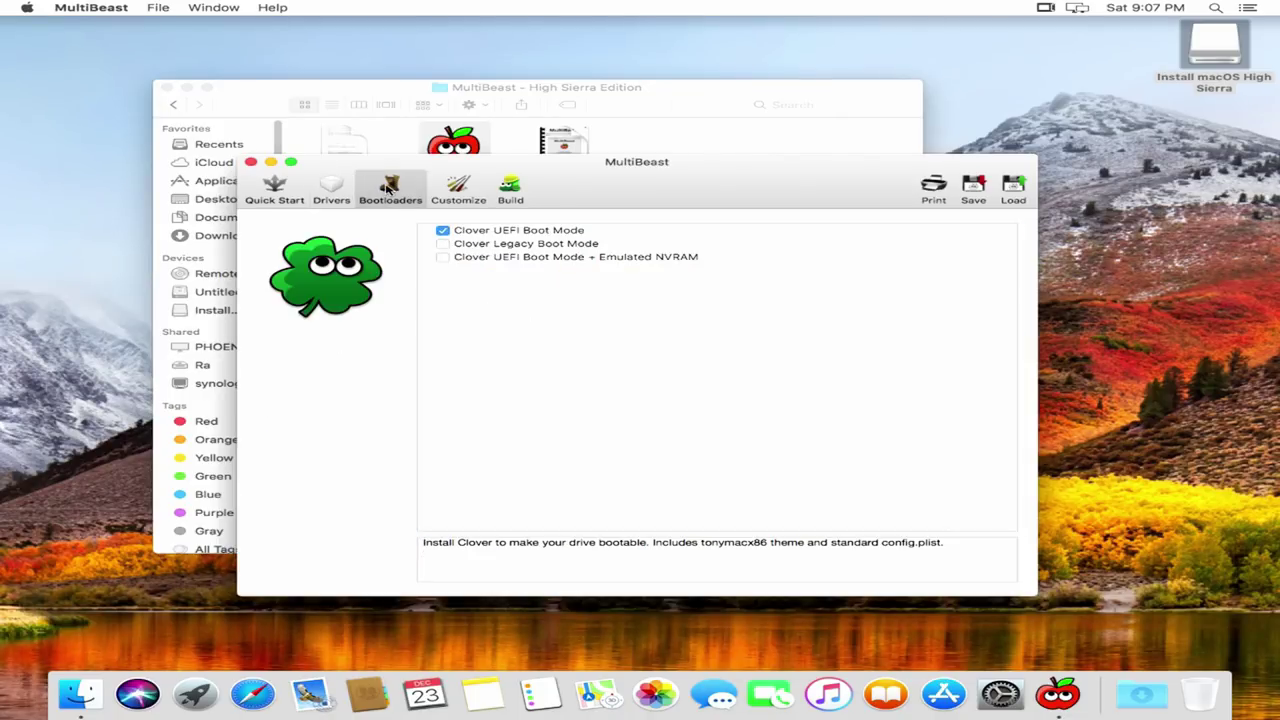
pyautogui.click(441, 258)
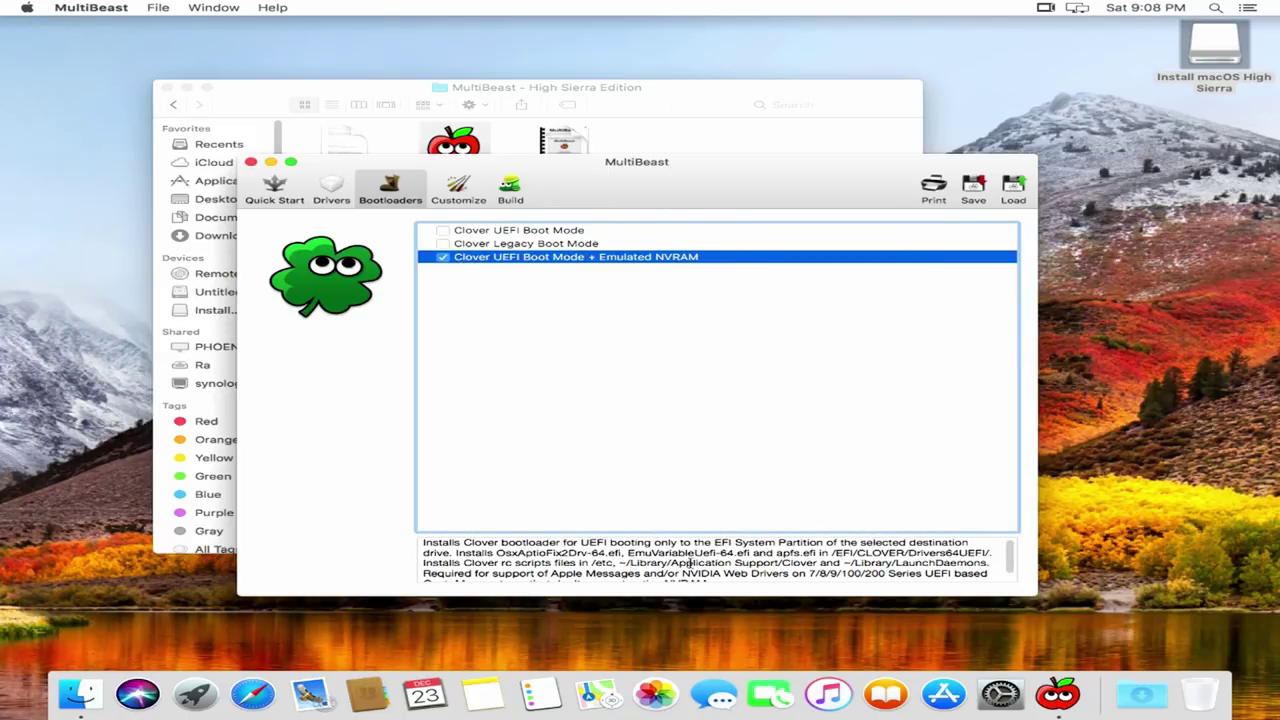
pyautogui.moveTo(682, 574); pyautogui.dragTo(789, 574)
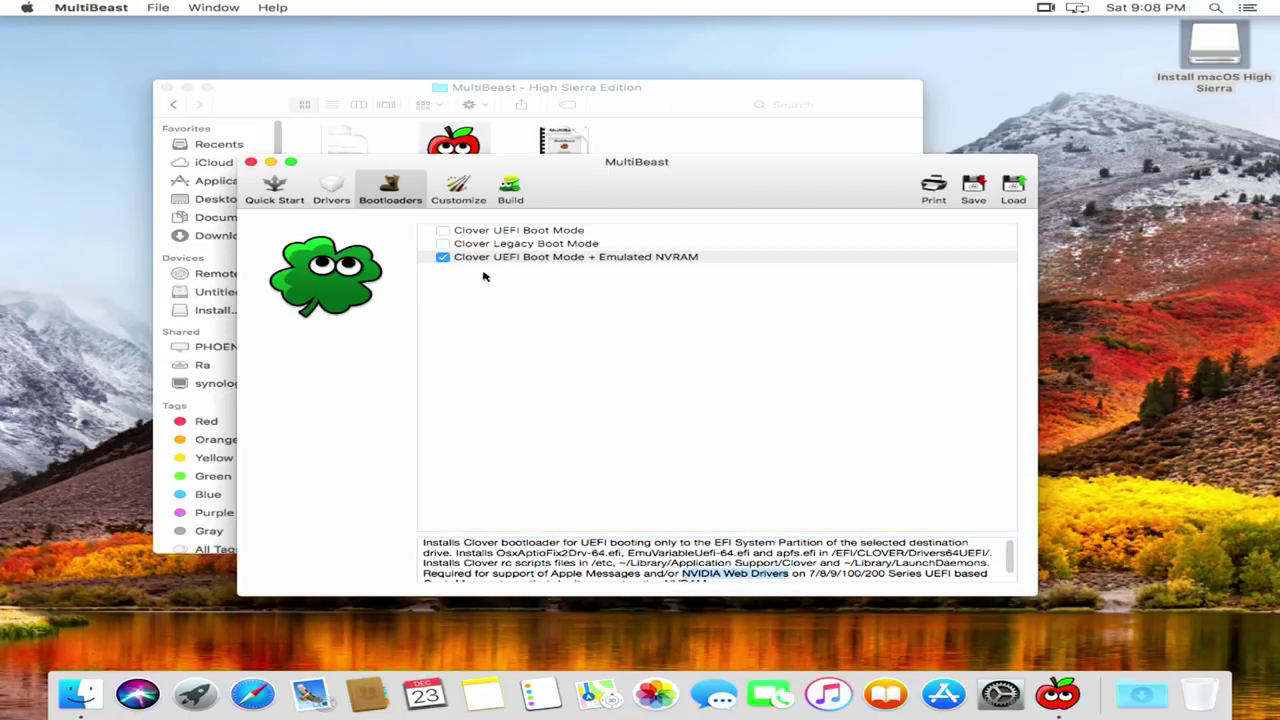
# Enable a graphics configuration option and set the system definition to iMac 18,3.
pyautogui.click(458, 190)
pyautogui.click(452, 297)
pyautogui.click(326, 348)
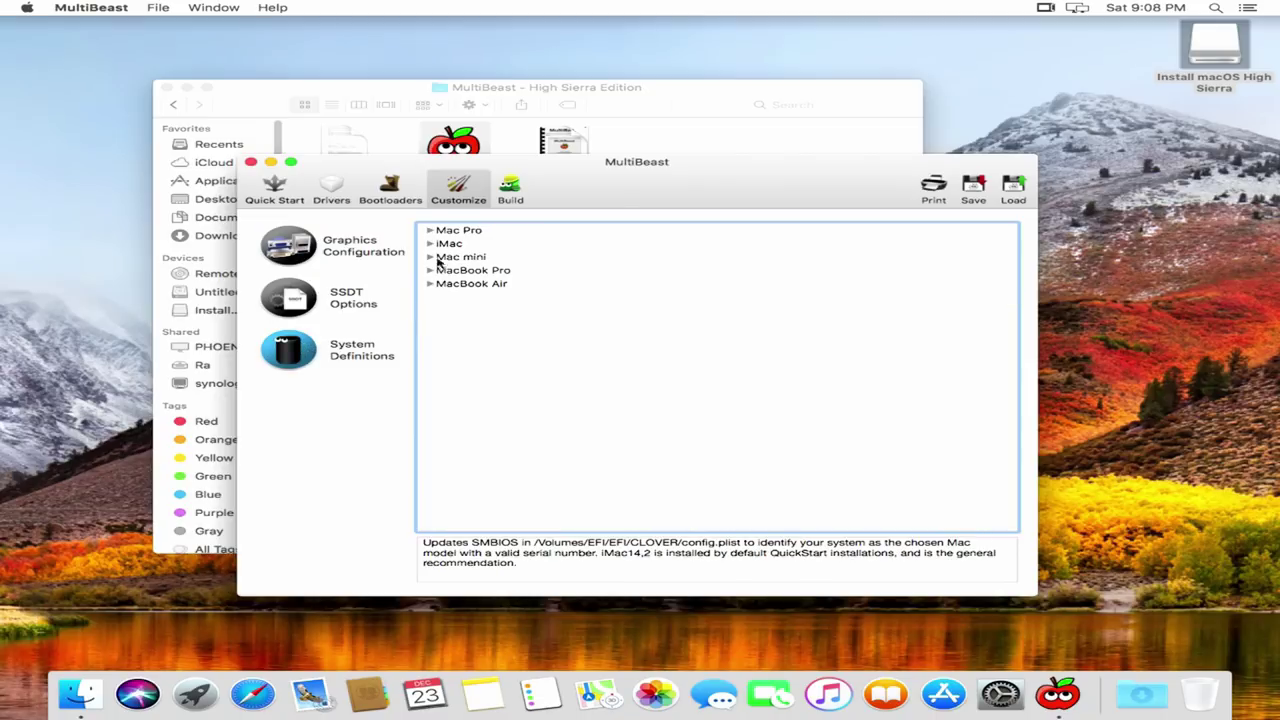
pyautogui.click(430, 243)
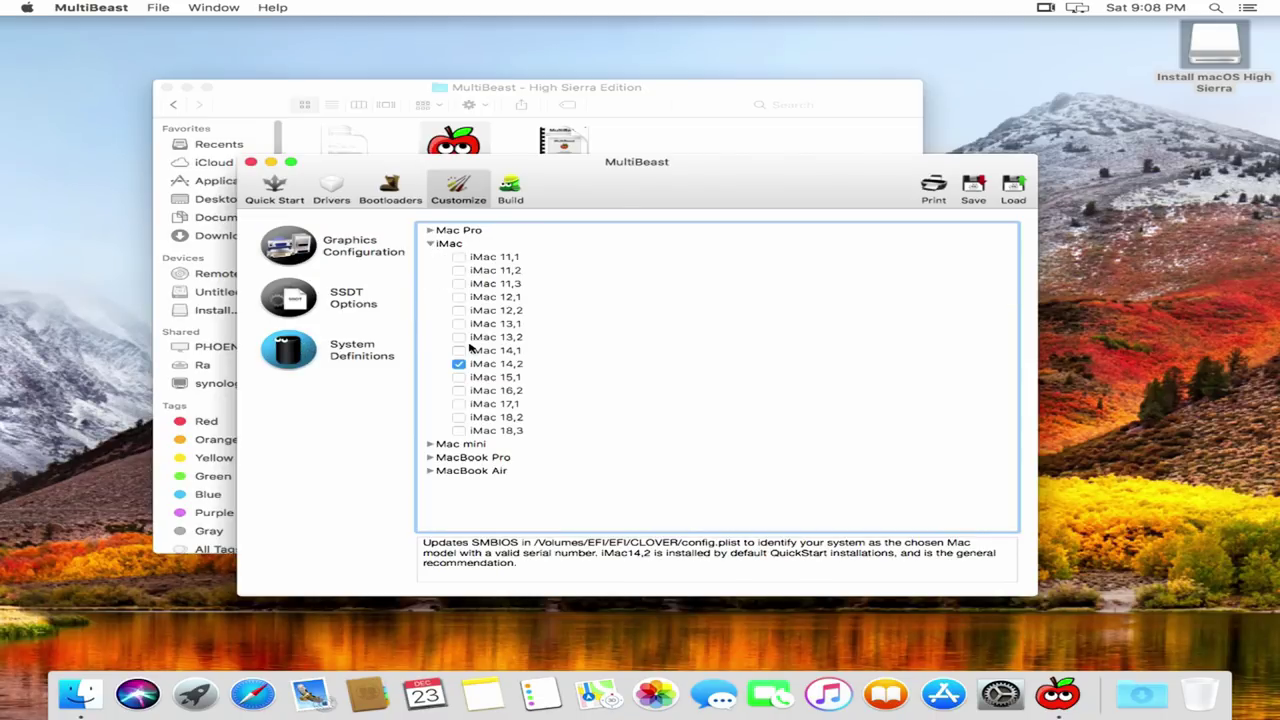
pyautogui.click(459, 430)
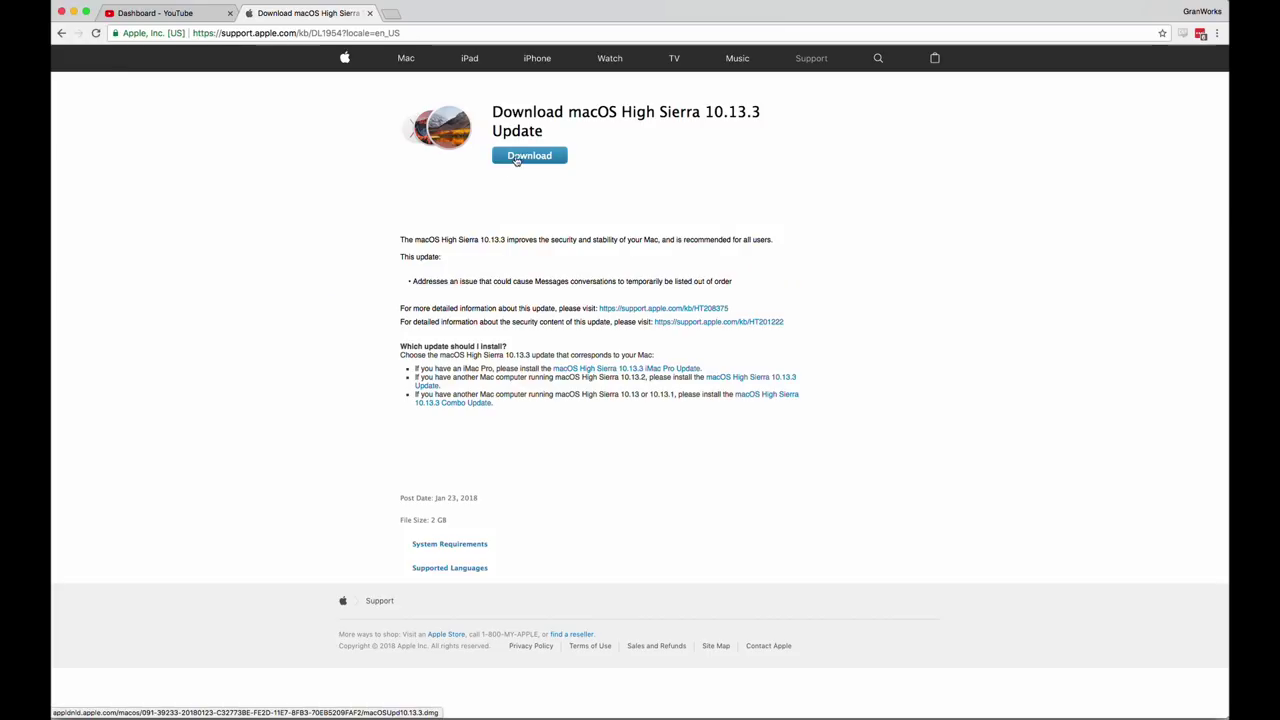
# Download the macOS High Sierra 10.13.3 Update from the Apple support page in the browser.
pyautogui.click(516, 160)
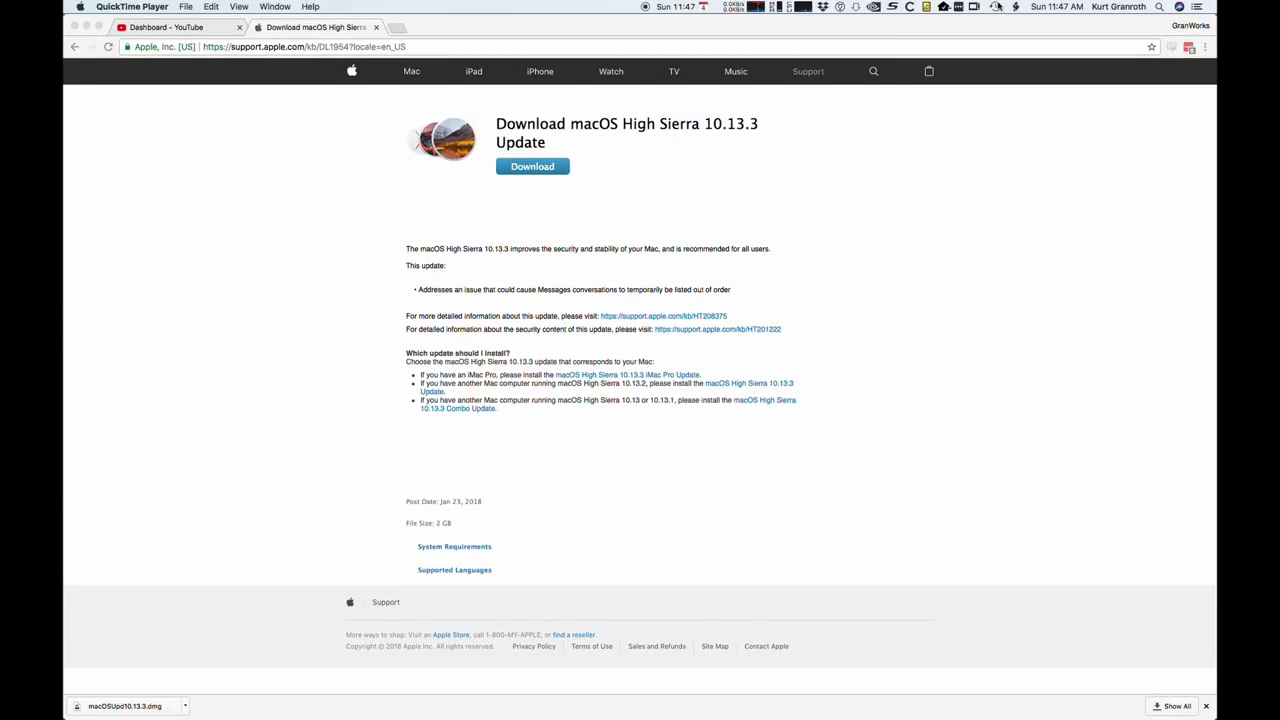
# Check the latest backup in the Time Machine preferences and close them.
pyautogui.click(996, 7)
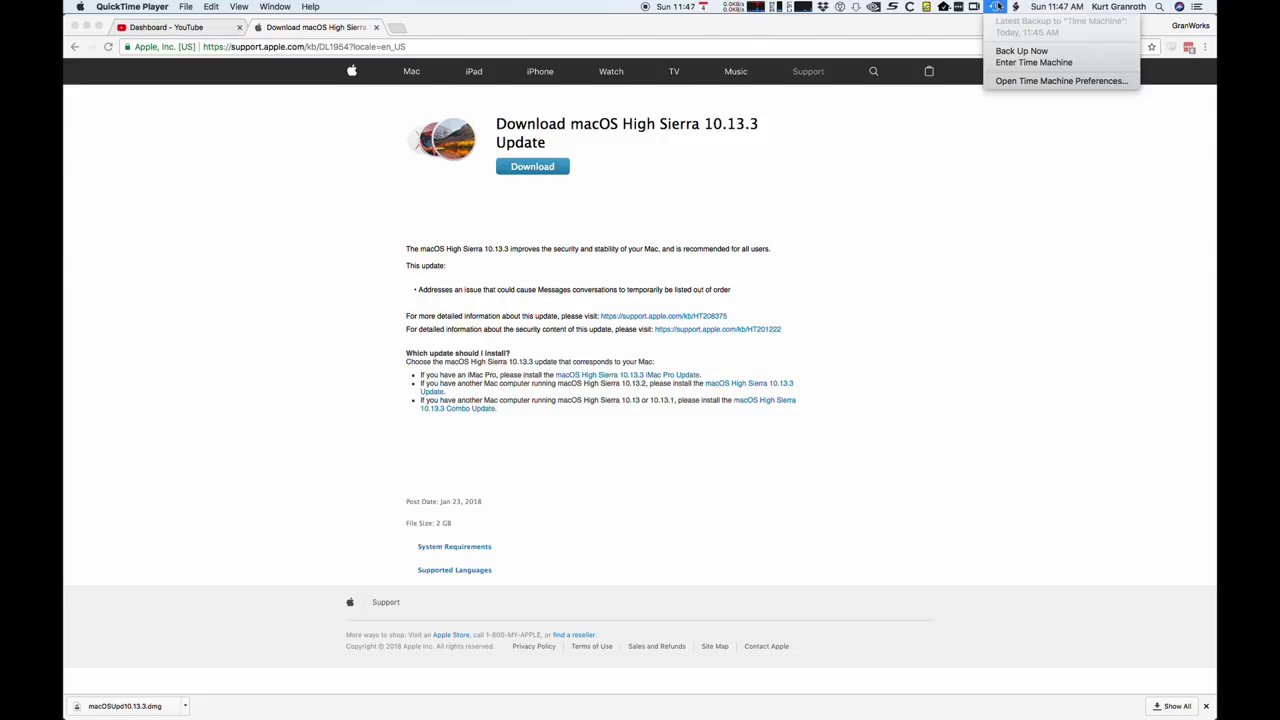
pyautogui.click(1032, 81)
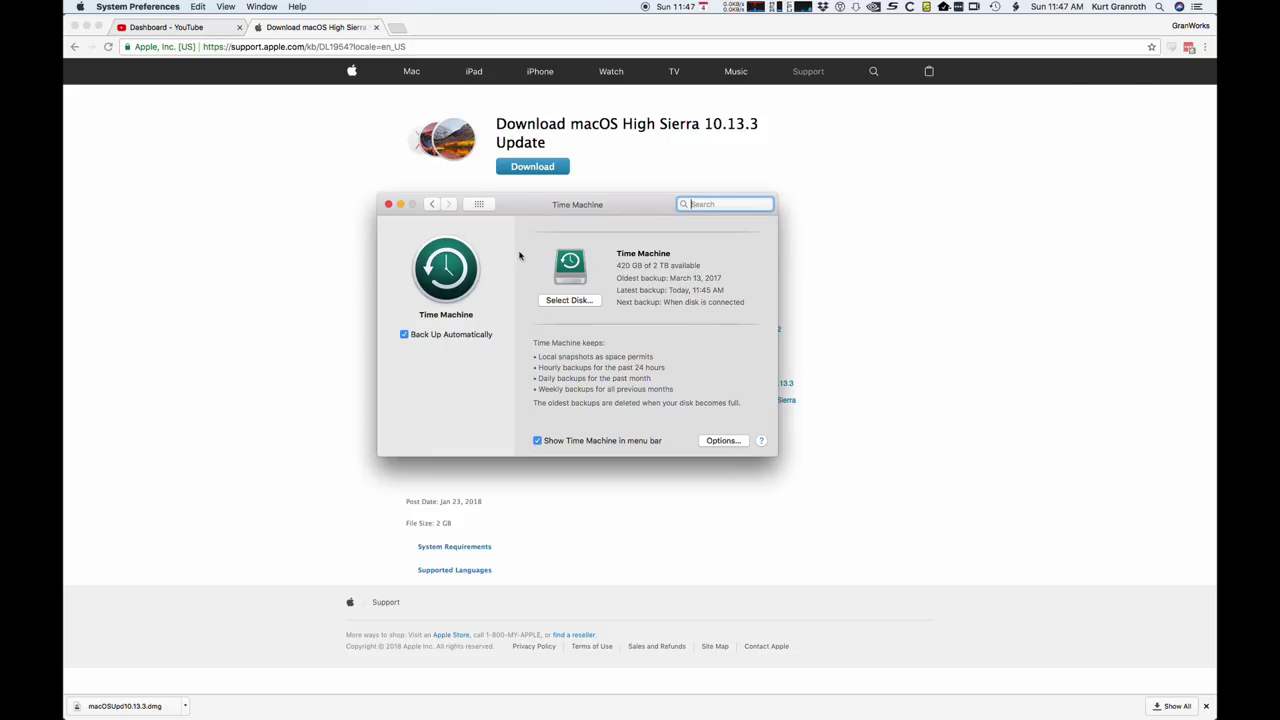
pyautogui.click(388, 205)
# Open Carbon Copy Cloner and check when the Daily Clone task last ran.
pyautogui.press('super+space')
pyautogui.write('car')
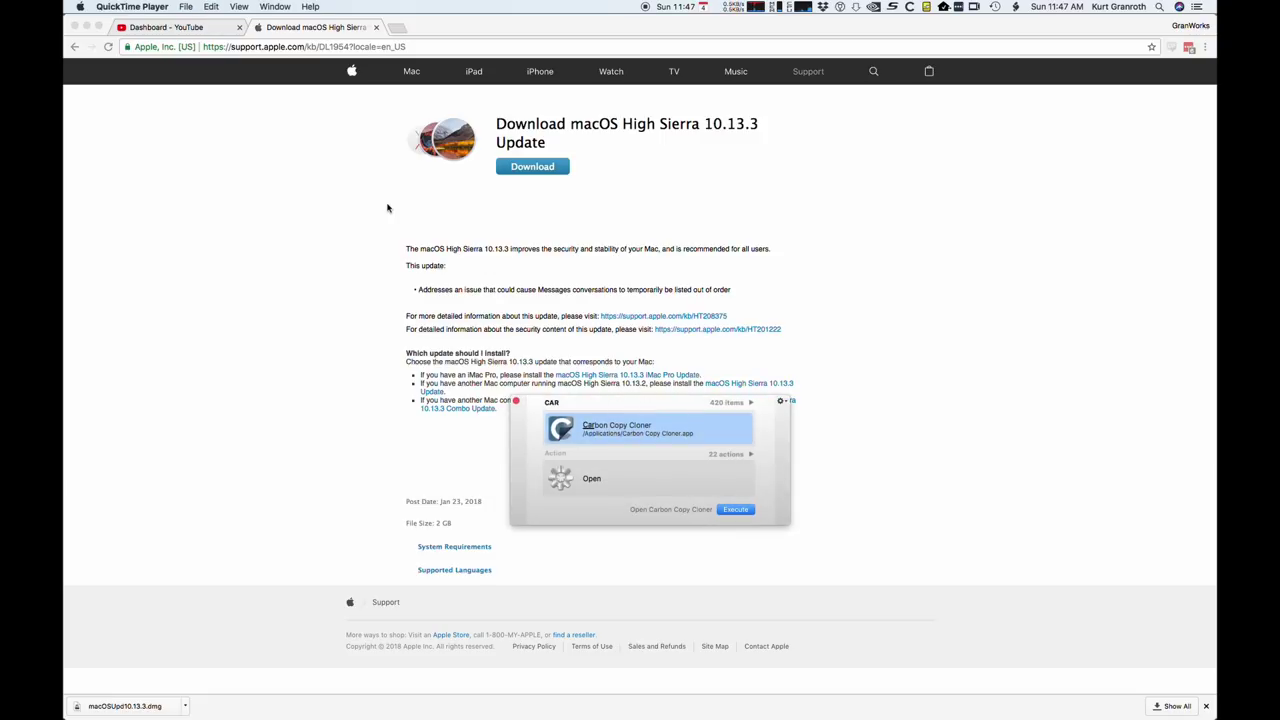
pyautogui.press('Return')
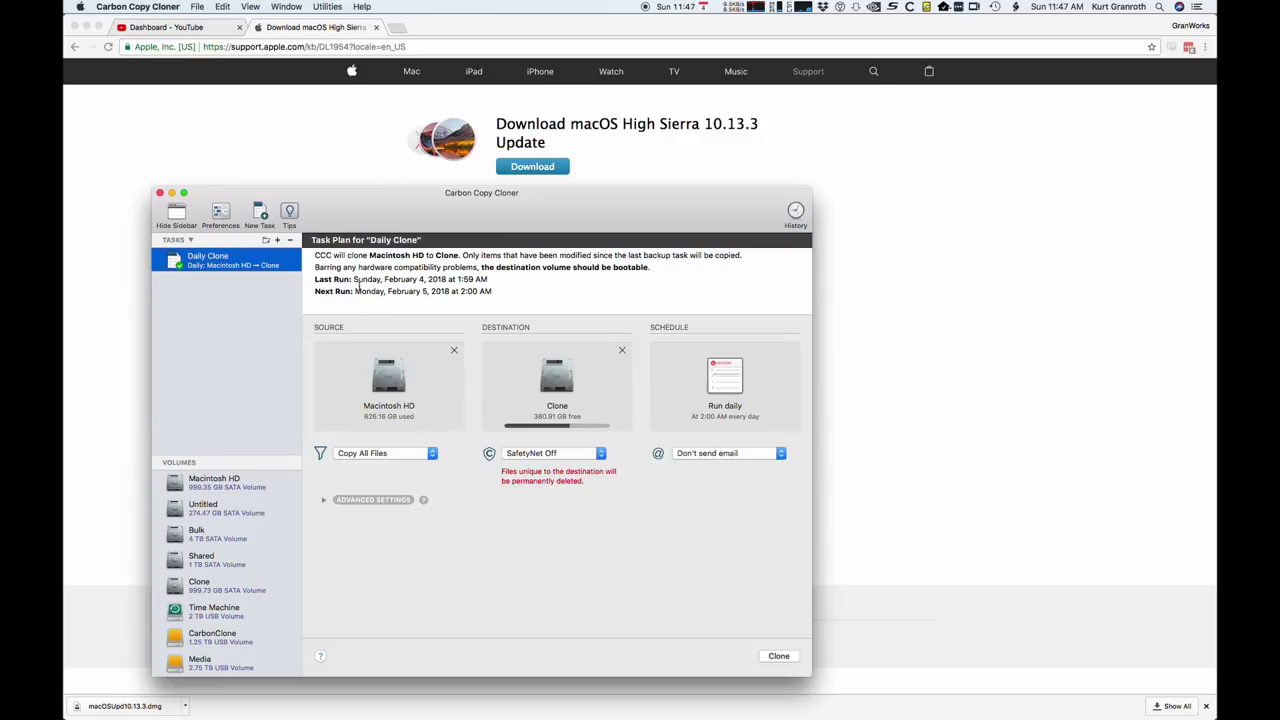
pyautogui.moveTo(354, 280); pyautogui.dragTo(489, 281)
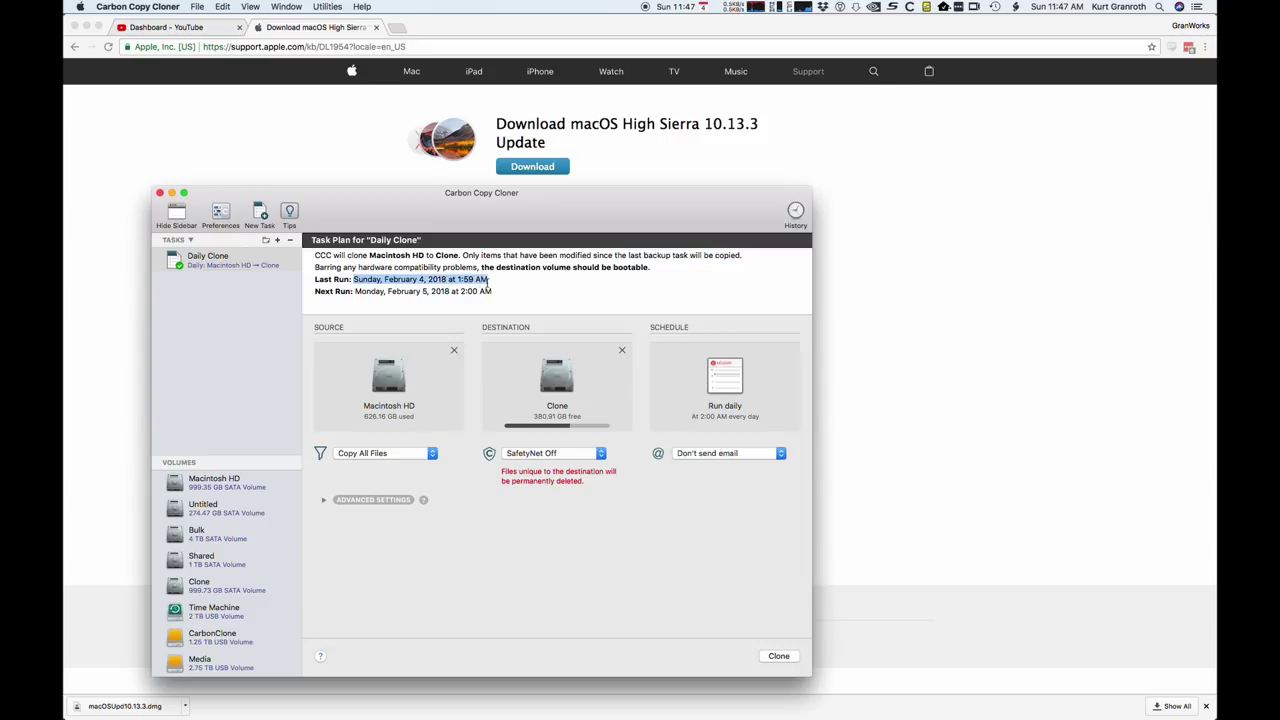
pyautogui.click(416, 280)
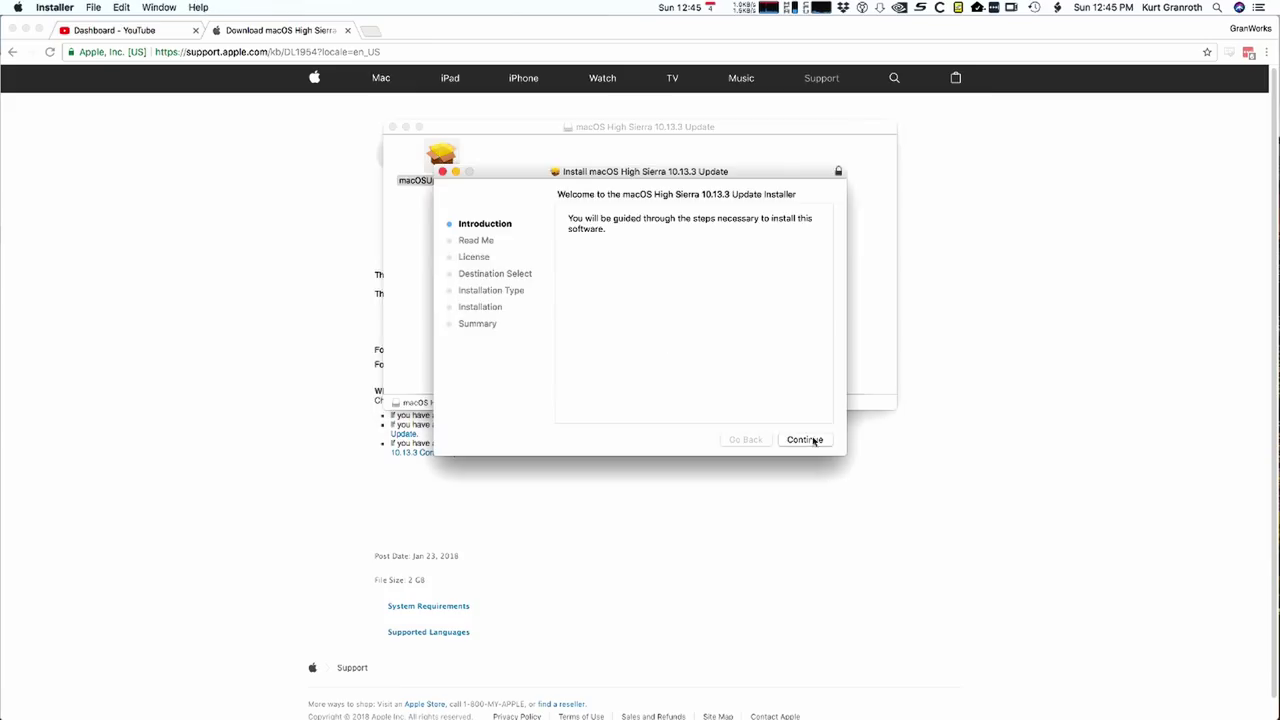
# Go through the 10.13.3 Update installer, agree to the license and customize the install on Macintosh HD.
pyautogui.click(814, 439)
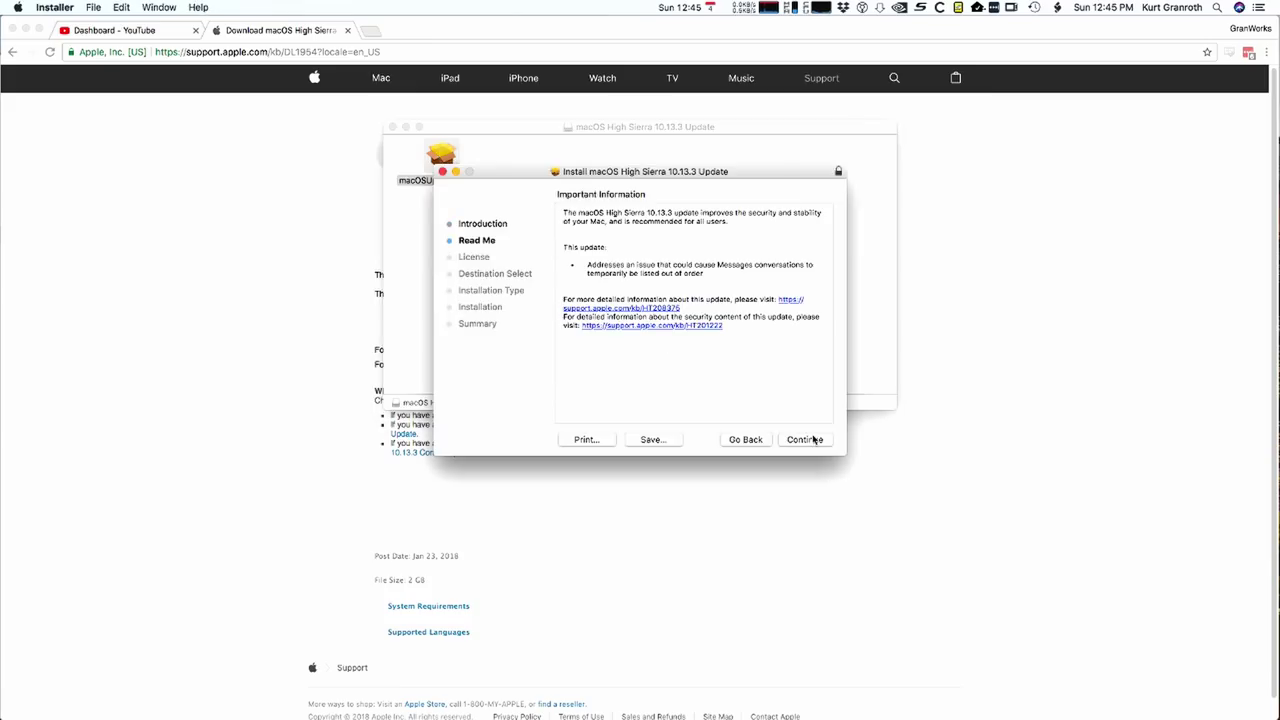
pyautogui.click(809, 440)
pyautogui.click(809, 440)
pyautogui.click(766, 277)
pyautogui.click(596, 439)
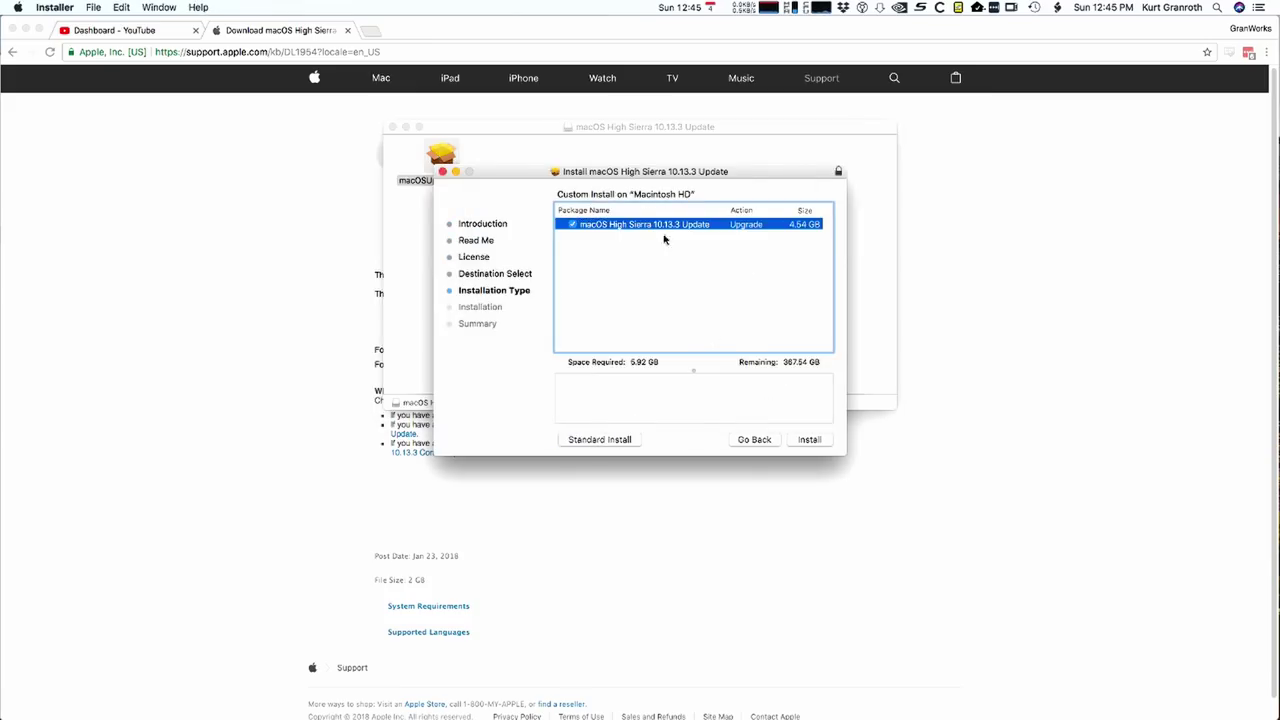
# Install the update, authorizing it with the account password, and restart the computer to finish.
pyautogui.click(809, 440)
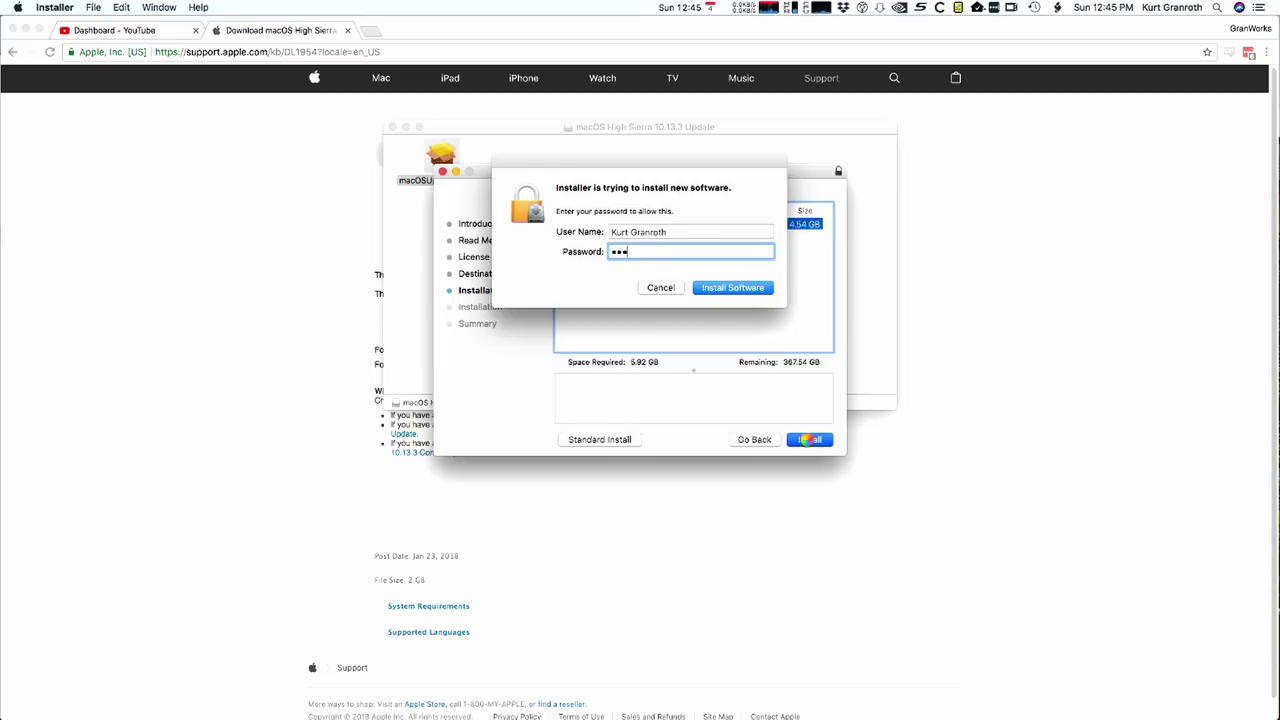
pyautogui.click(740, 288)
pyautogui.click(727, 250)
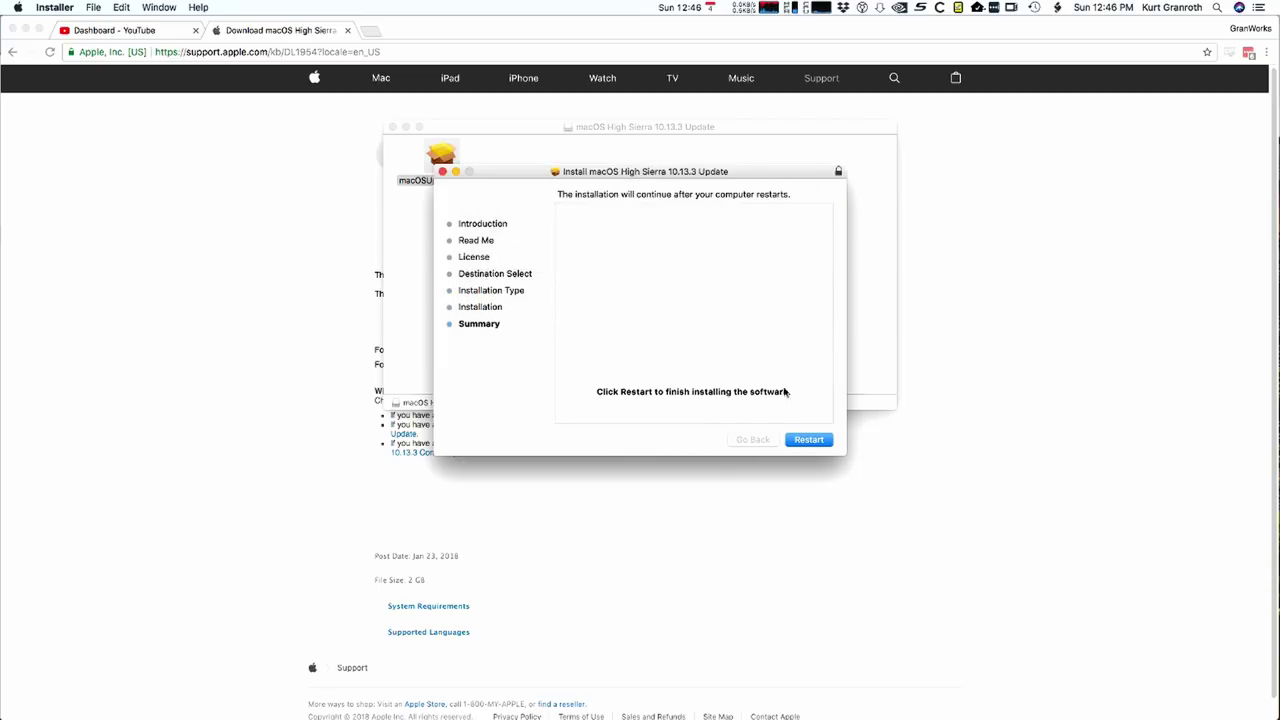
pyautogui.click(801, 441)
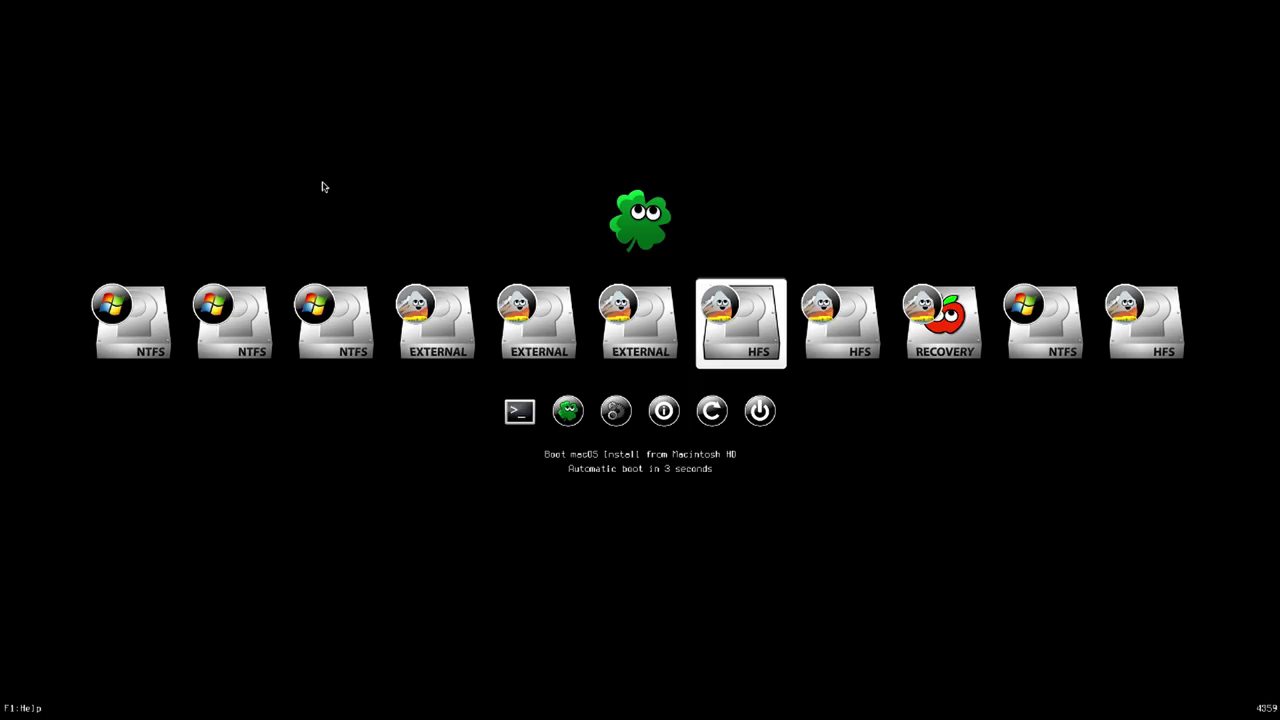
# Compare the Macintosh HD and Clone entries in the Clover boot menu and select macOS Install from Macintosh HD.
pyautogui.press('Right')
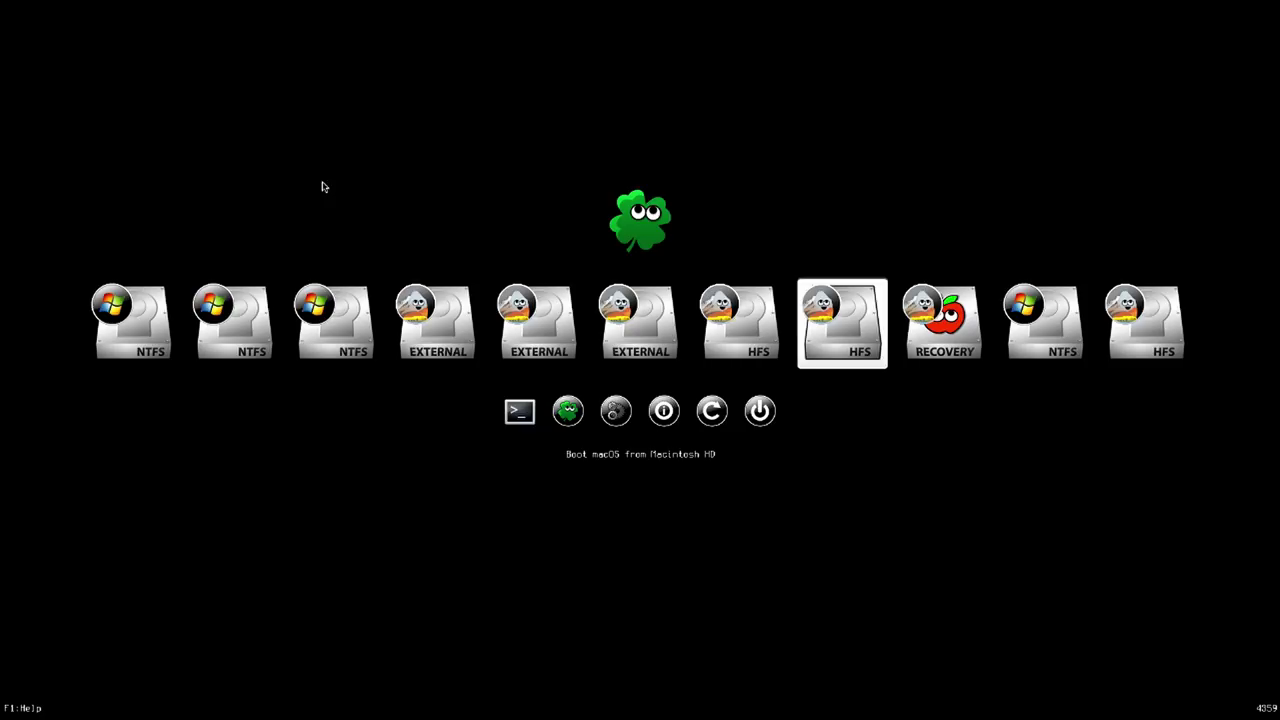
pyautogui.press('Left')
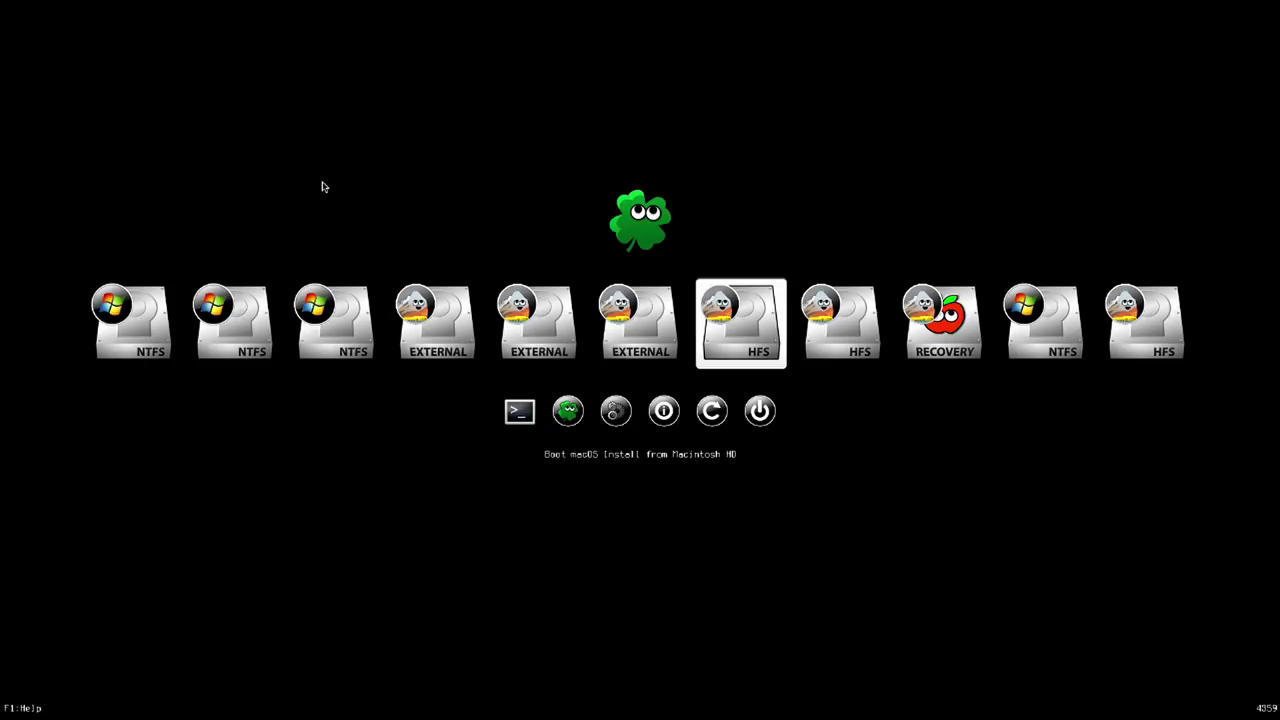
pyautogui.press('Right')
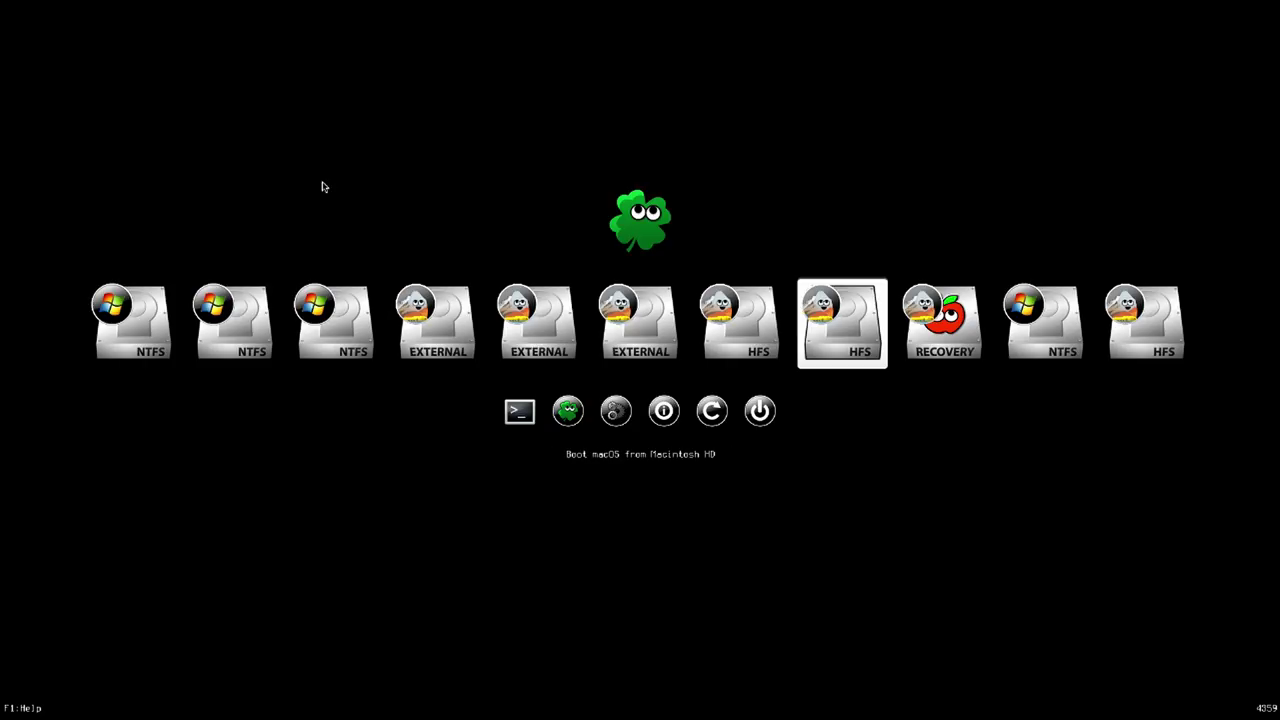
pyautogui.press('Left')
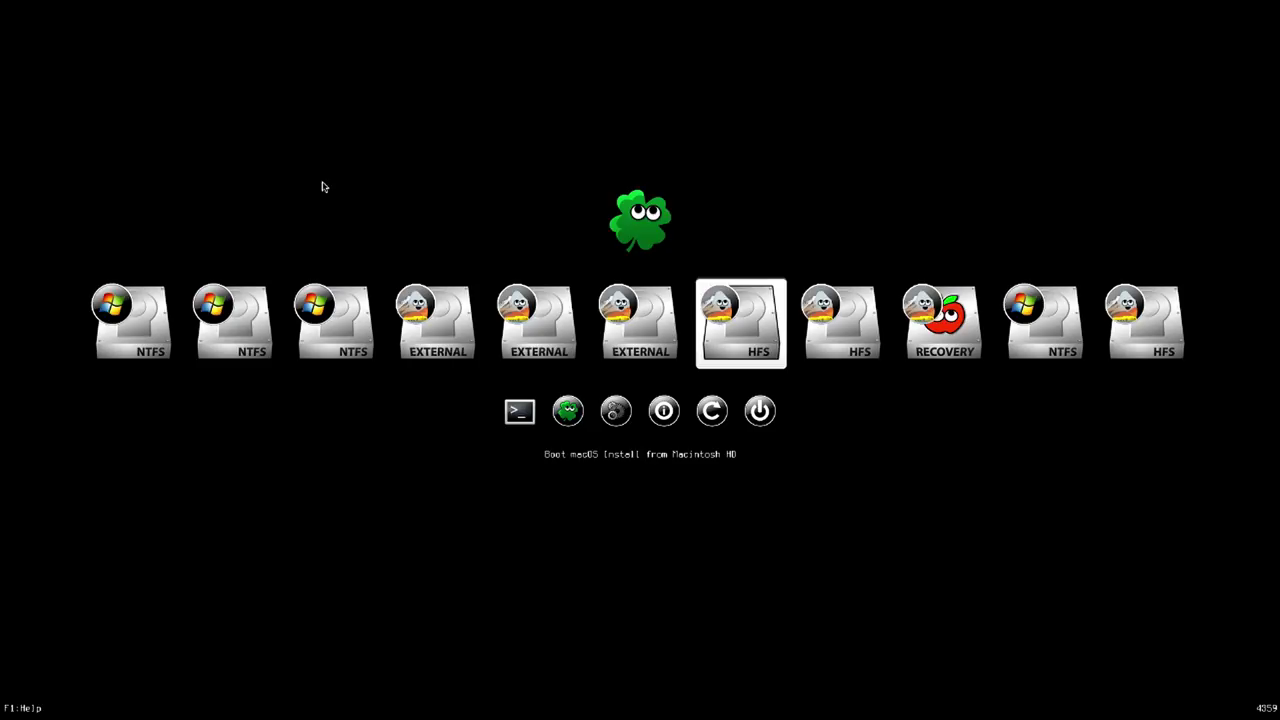
pyautogui.press('Right')
pyautogui.press('Right')
pyautogui.press('Right')
pyautogui.press('Right')
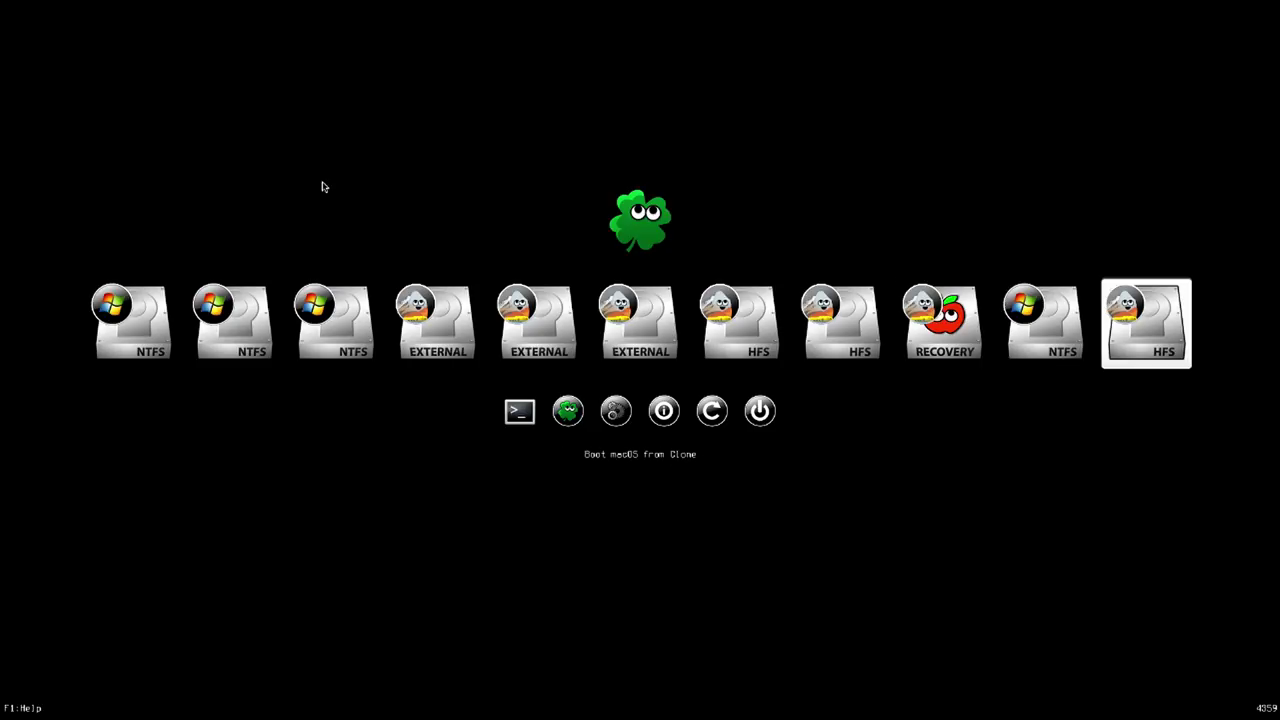
pyautogui.press('Left')
pyautogui.press('Left')
pyautogui.press('Left')
pyautogui.press('Left')
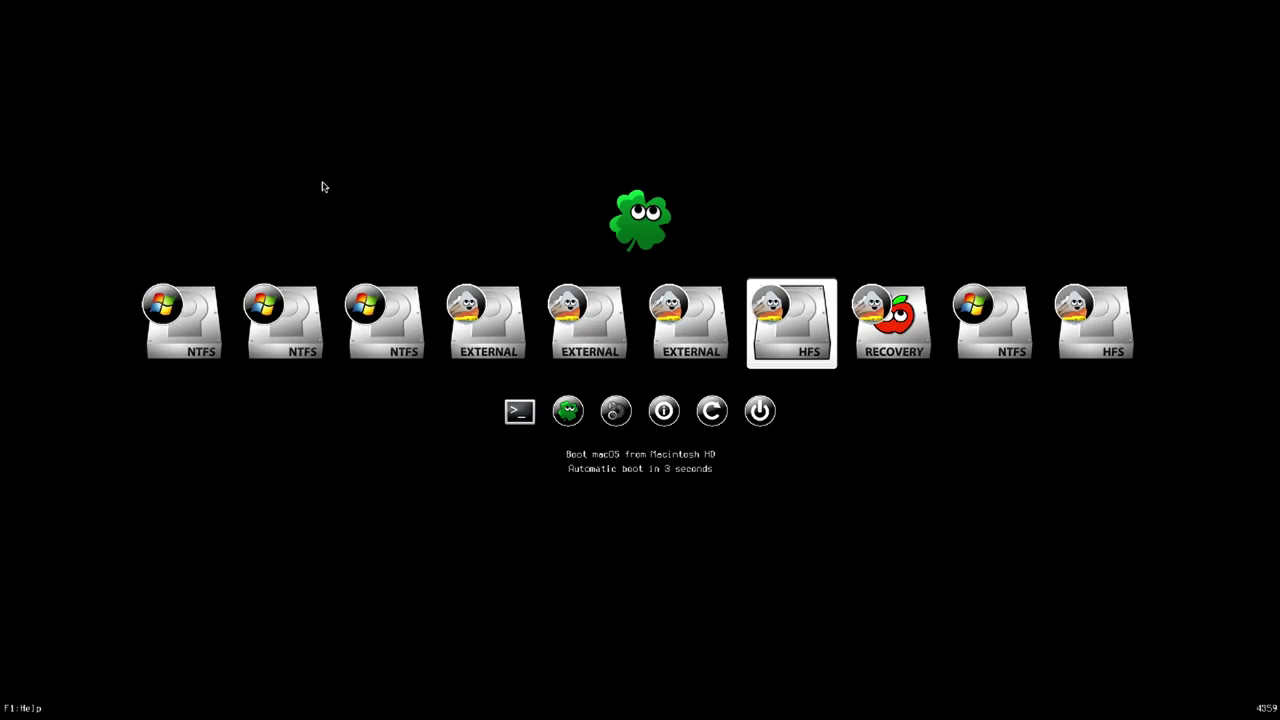
# Look through the Clover boot entries that follow macOS from Macintosh HD.
pyautogui.press('Right')
pyautogui.press('Left')
pyautogui.press('Right')
pyautogui.press('Right')
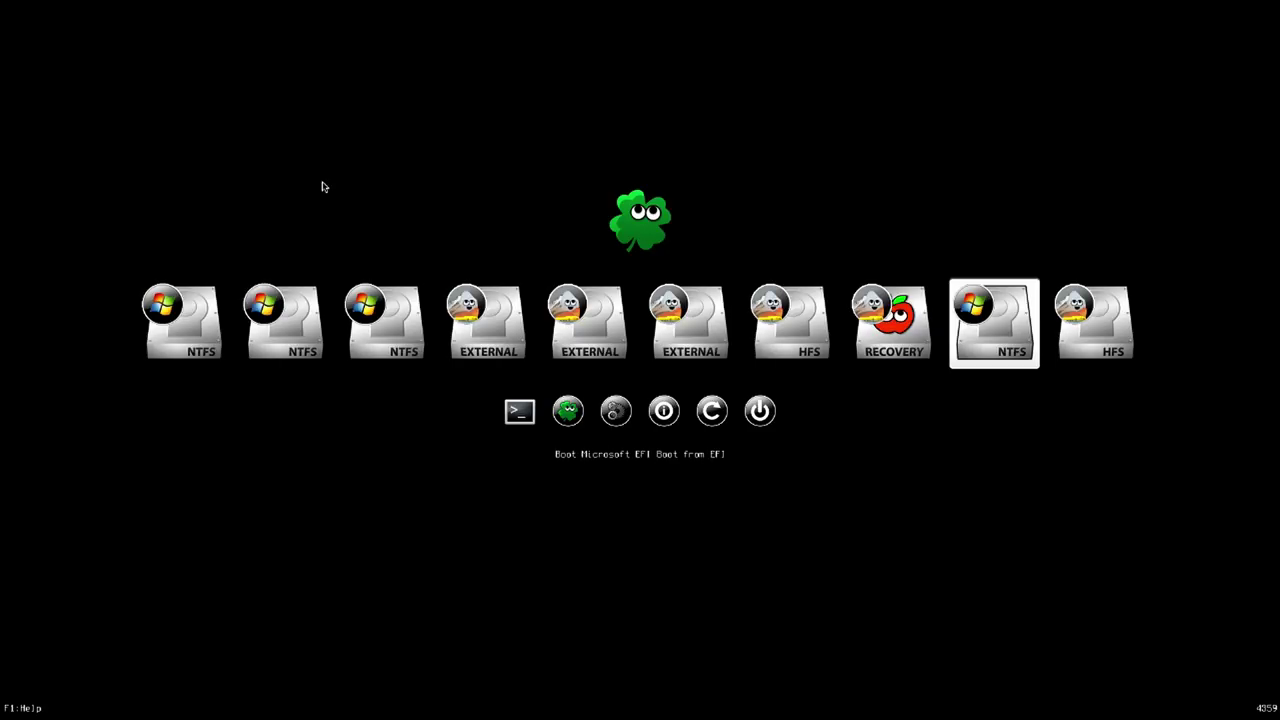
pyautogui.press('Right')
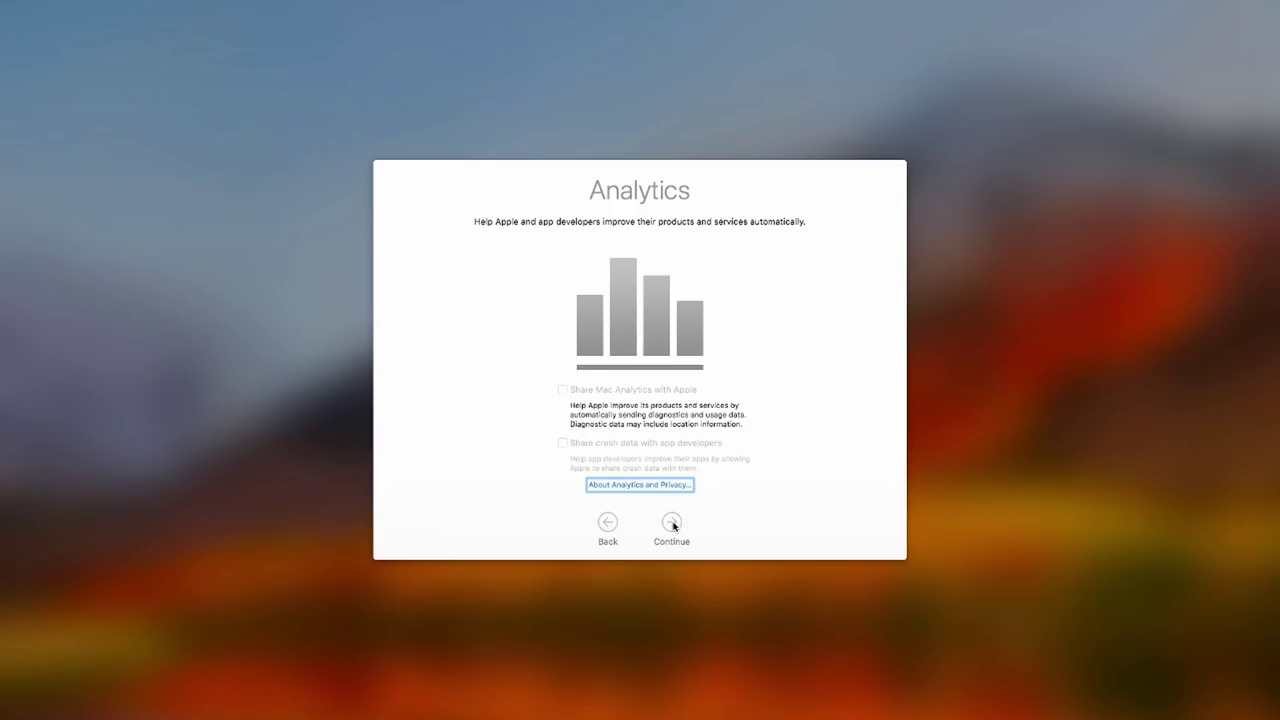
# Continue past the Analytics setup page without sharing data and quit the expired Dropzone trial.
pyautogui.click(674, 526)
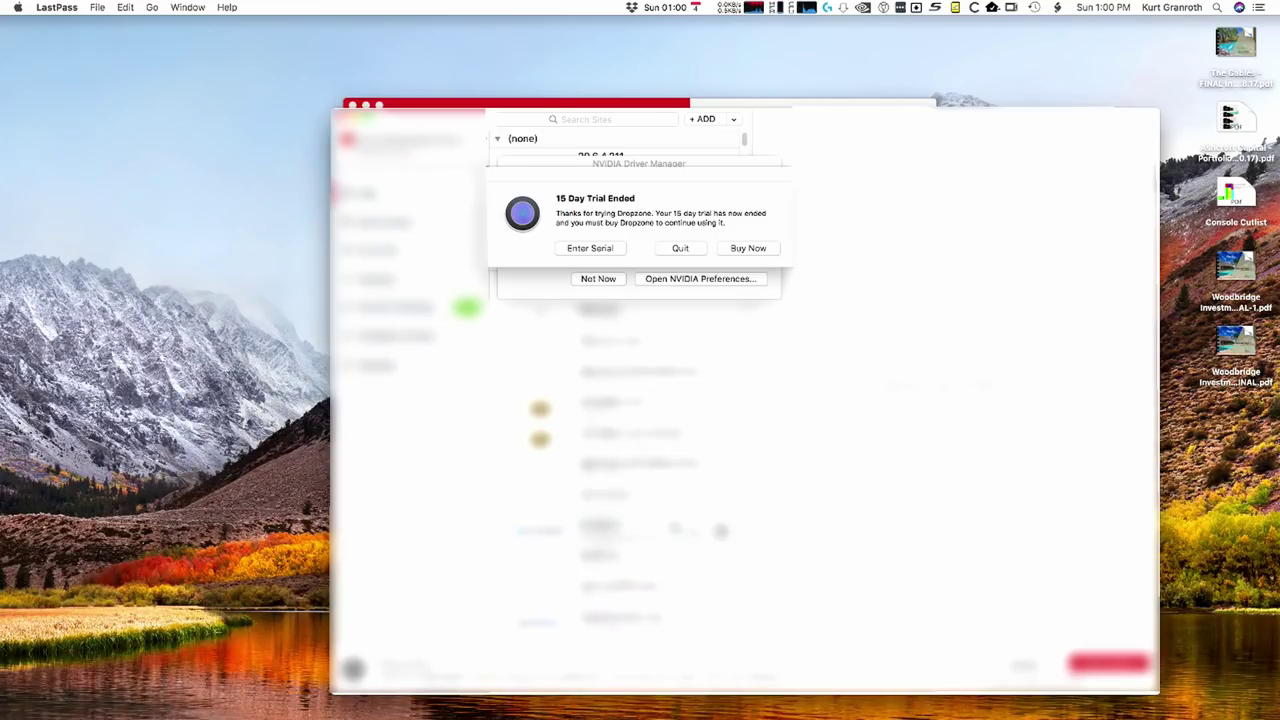
pyautogui.click(684, 250)
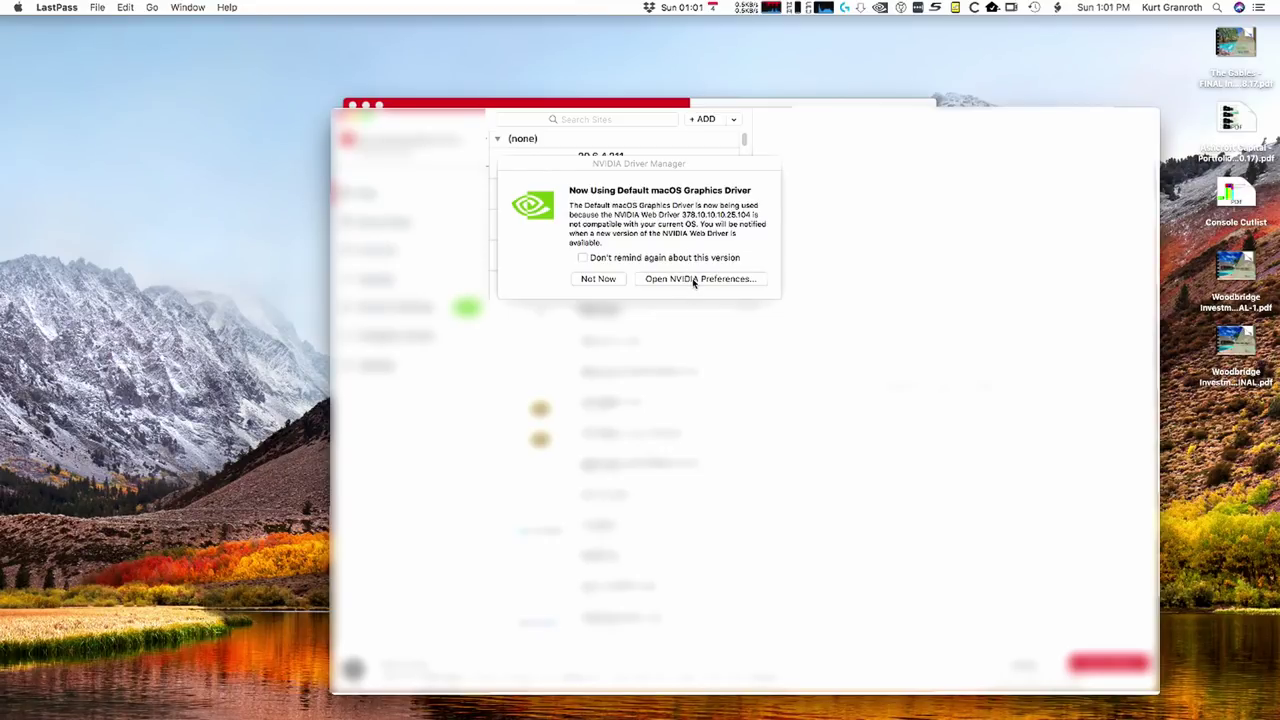
# Open the NVIDIA driver preferences, check for a newer web driver and launch the downloaded update's installer.
pyautogui.click(693, 280)
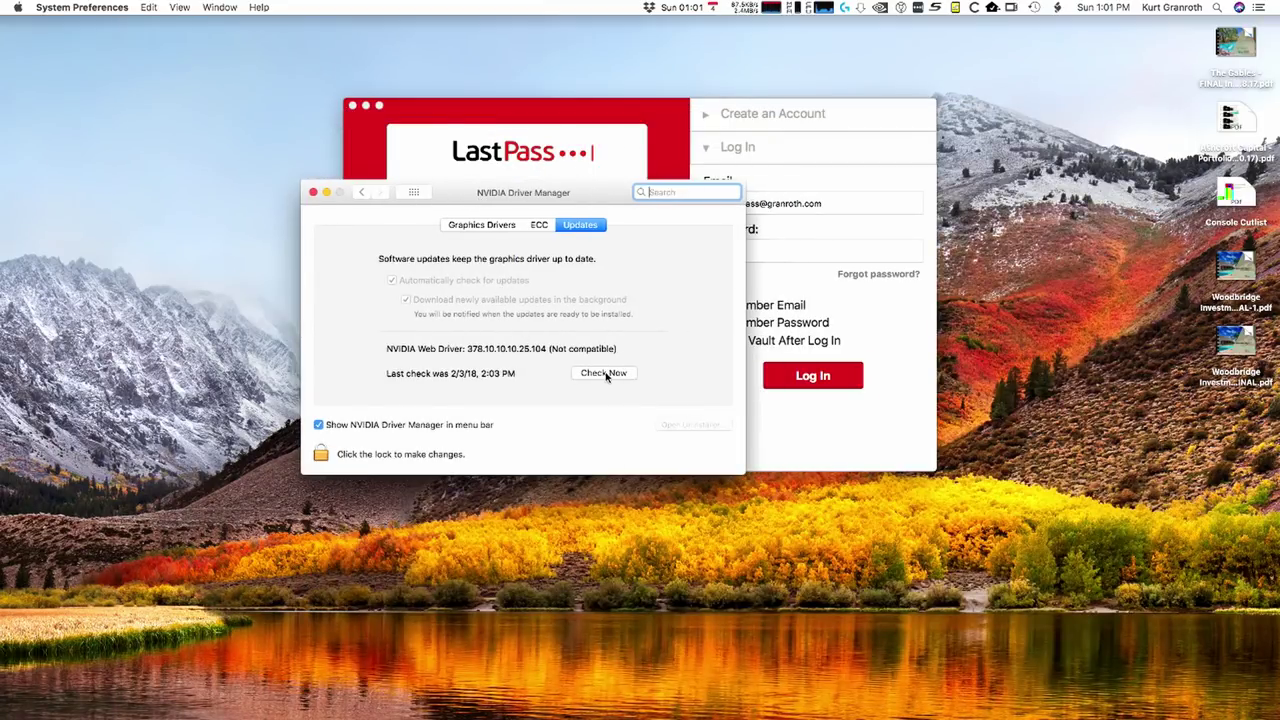
pyautogui.click(604, 373)
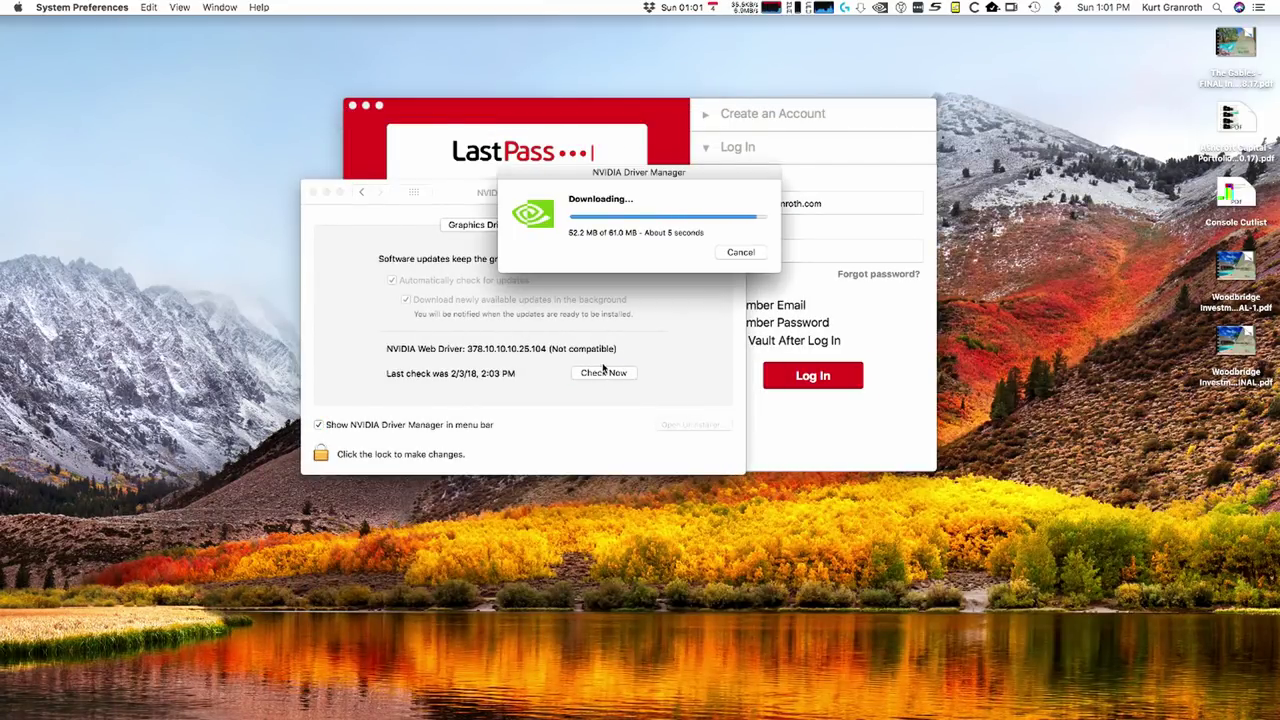
pyautogui.click(730, 274)
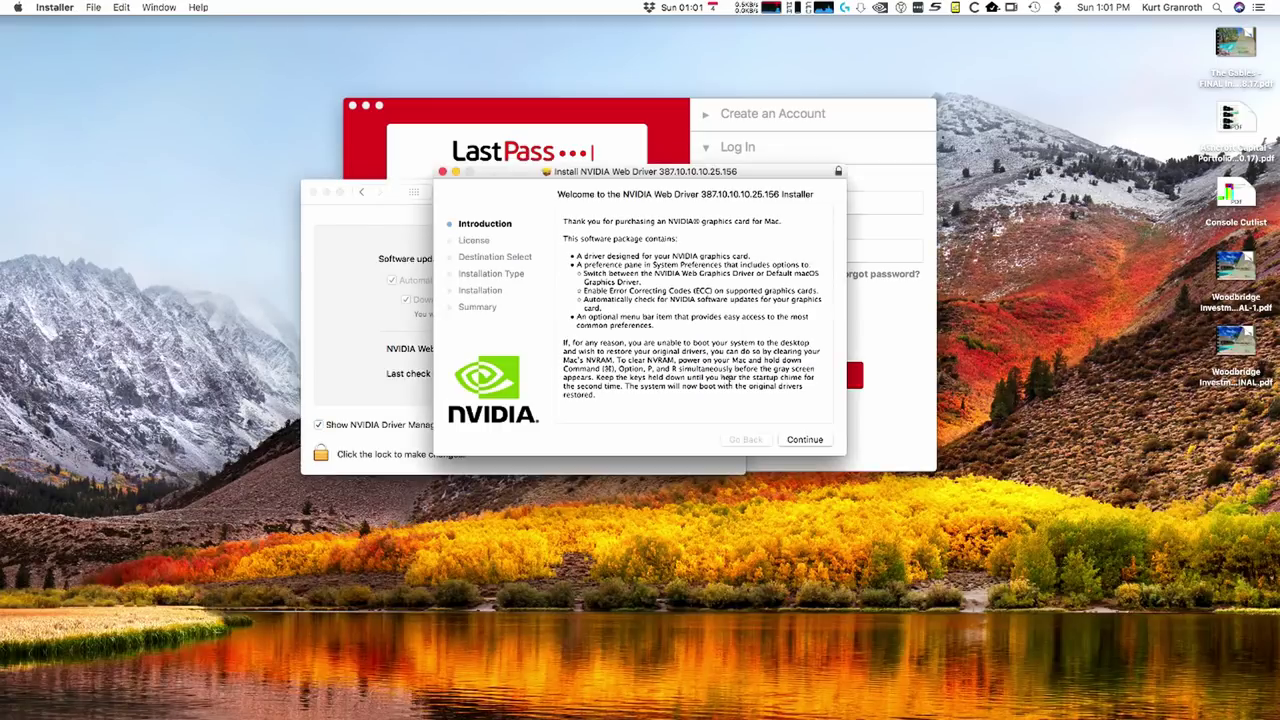
# Install NVIDIA Web Driver 387.10.10.10.25.156 on Macintosh HD, accepting the license and authorizing it with the account password.
pyautogui.click(800, 439)
pyautogui.click(795, 440)
pyautogui.click(766, 278)
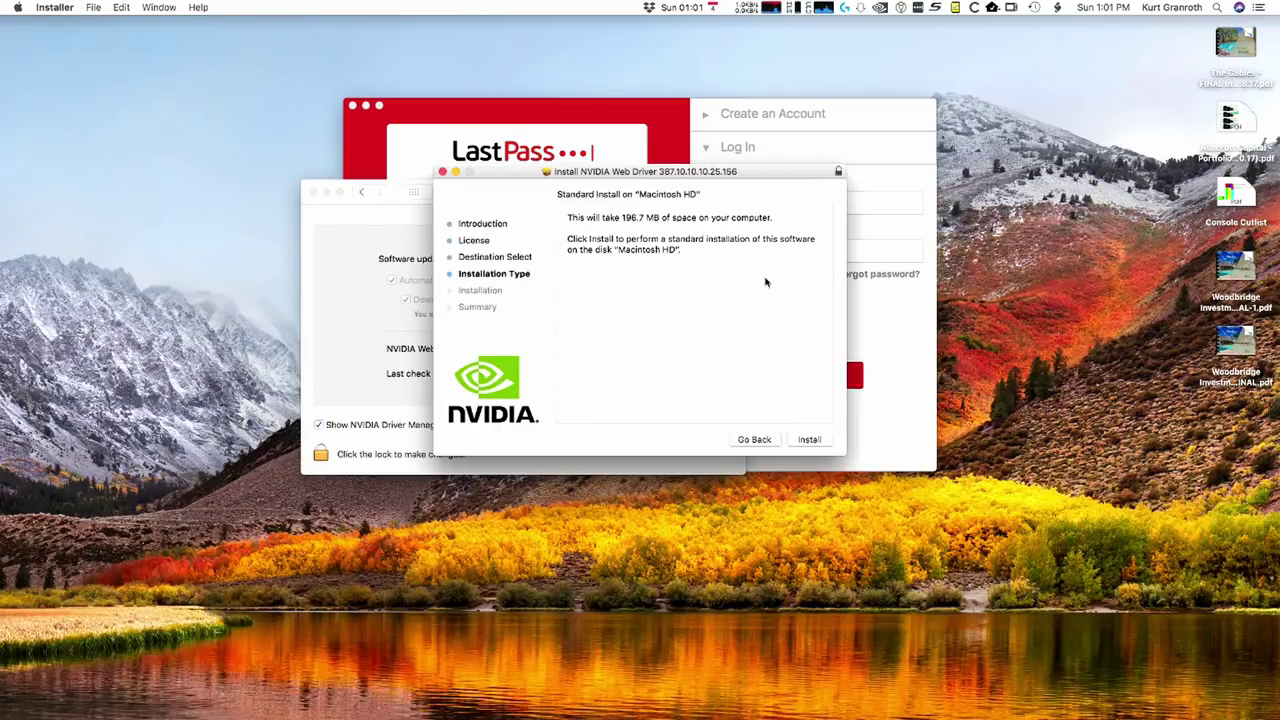
pyautogui.click(810, 440)
pyautogui.press('super+v')
pyautogui.press('Return')
pyautogui.click(714, 246)
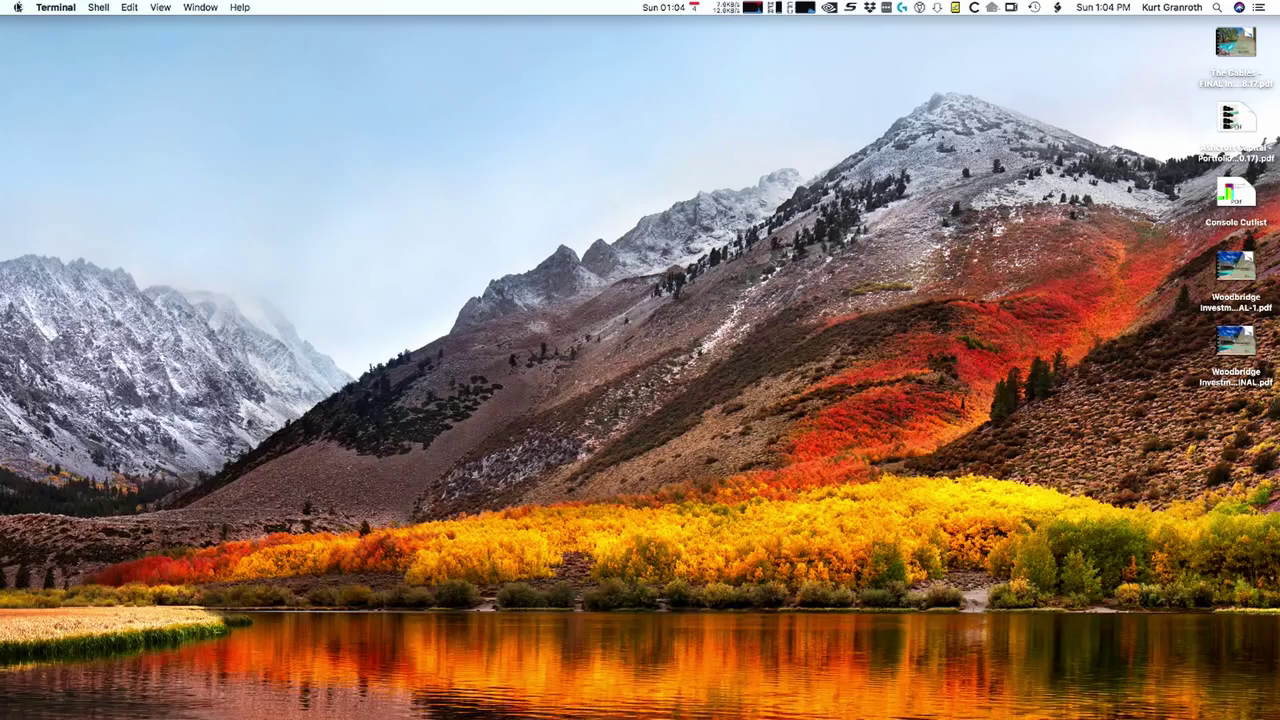
# Check the installed macOS version in the About This Mac overview.
pyautogui.click(17, 7)
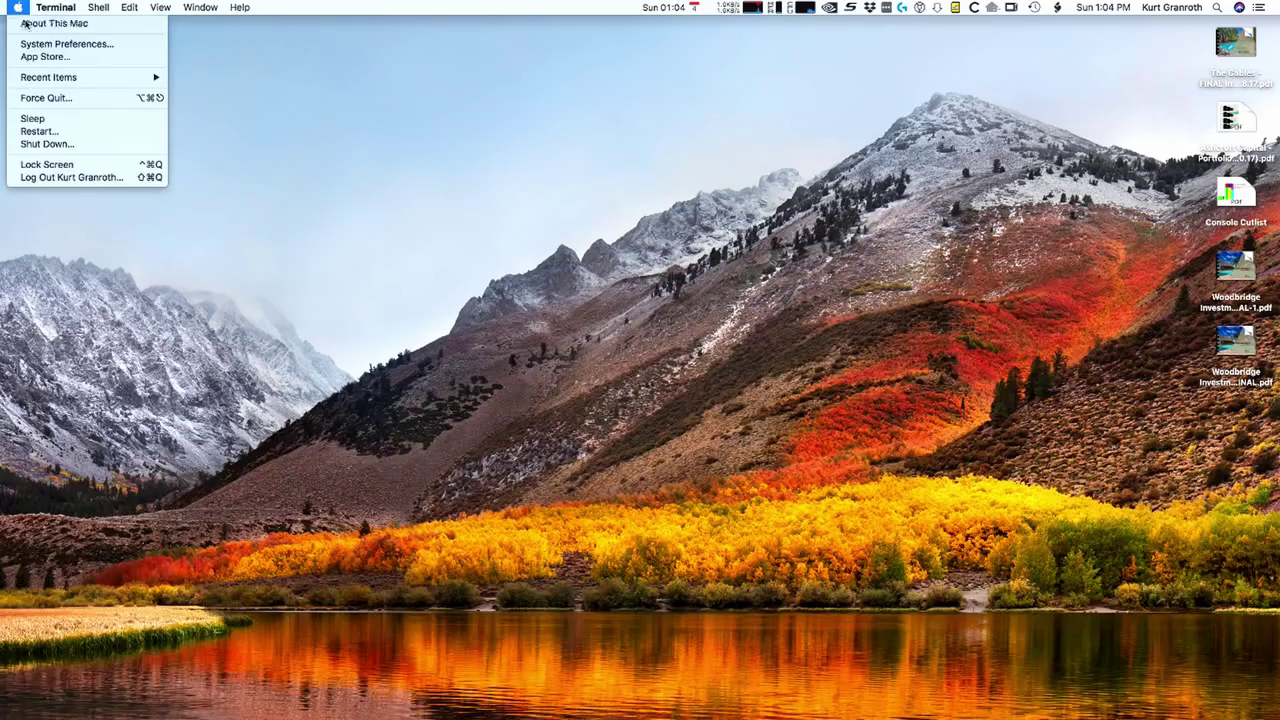
pyautogui.click(27, 22)
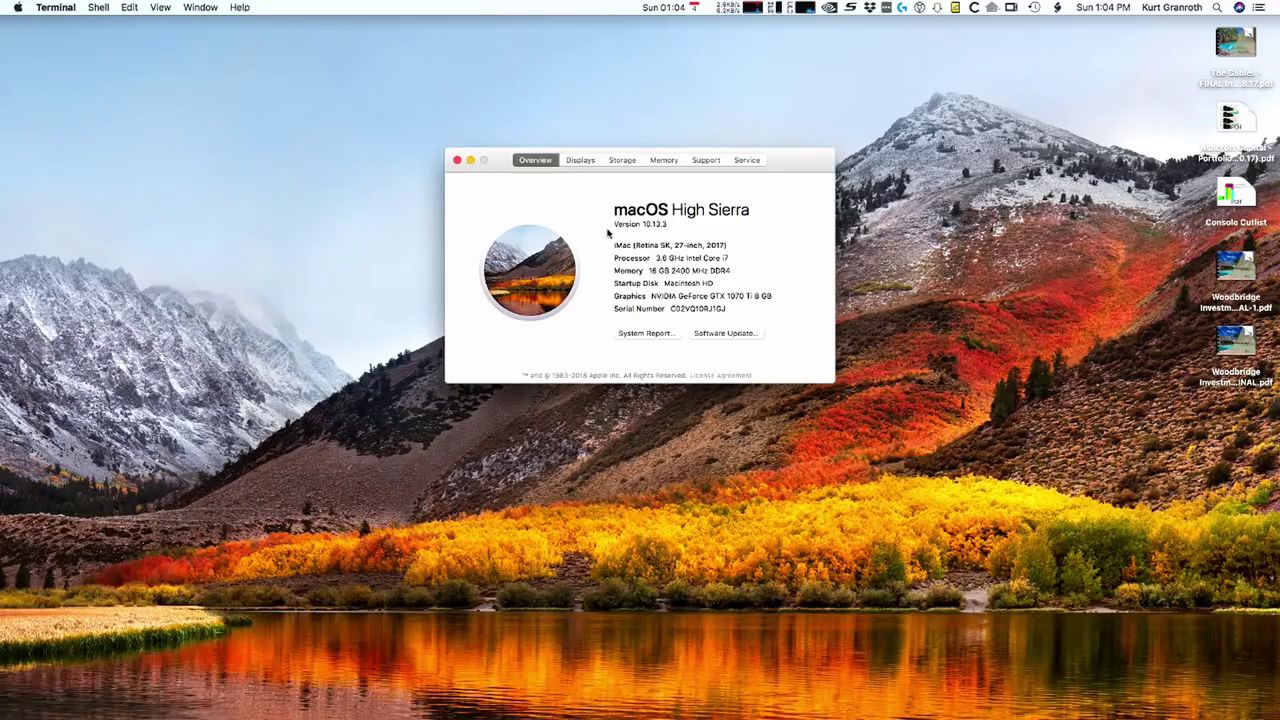
pyautogui.click(617, 227)
pyautogui.doubleClick(665, 225)
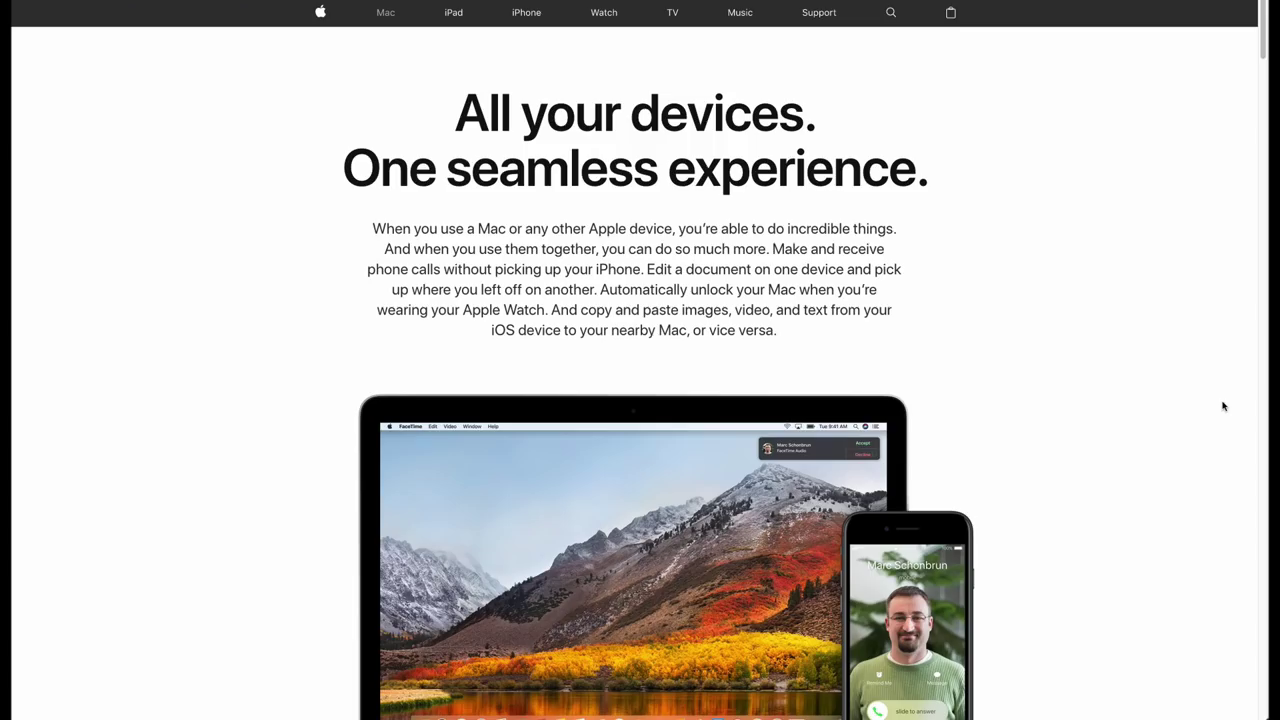
# Read through Apple's page on using Mac with other devices, from phone calls and messages to Handoff, AirDrop and Instant Hotspot.
pyautogui.scroll(-5, 1222, 406)
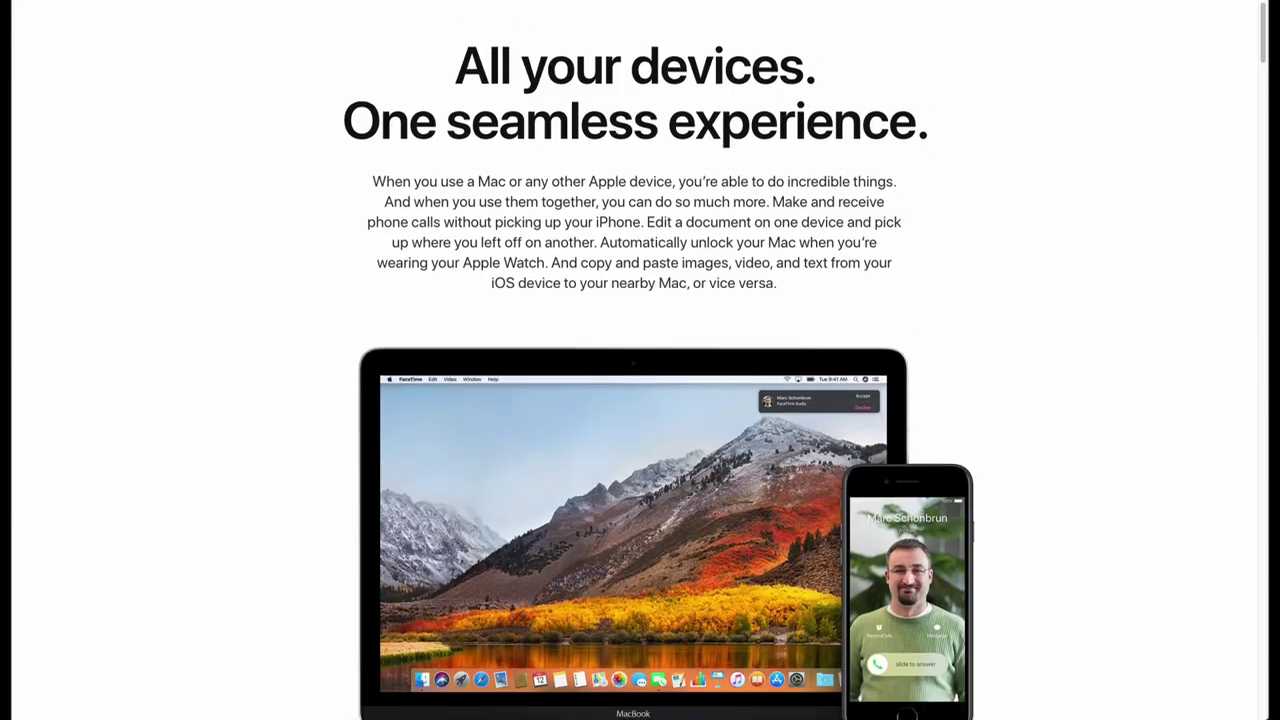
pyautogui.scroll(-10, 640, 360)
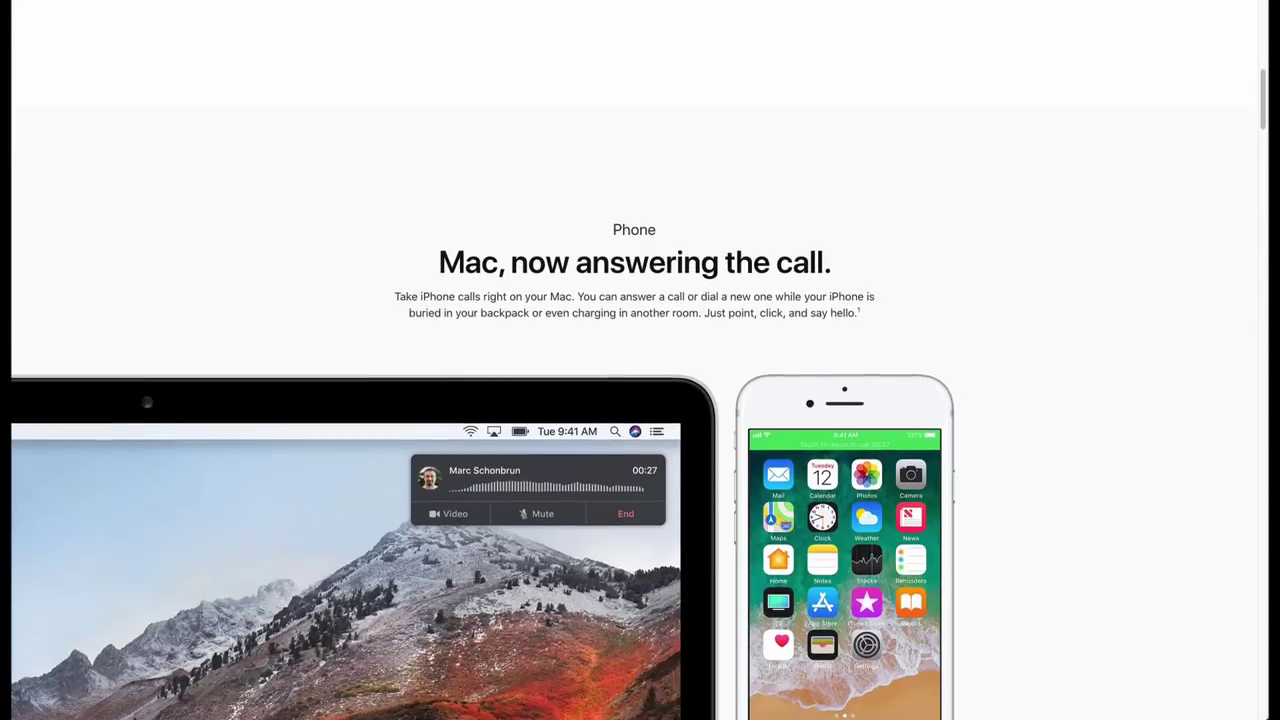
pyautogui.scroll(-4, 640, 360)
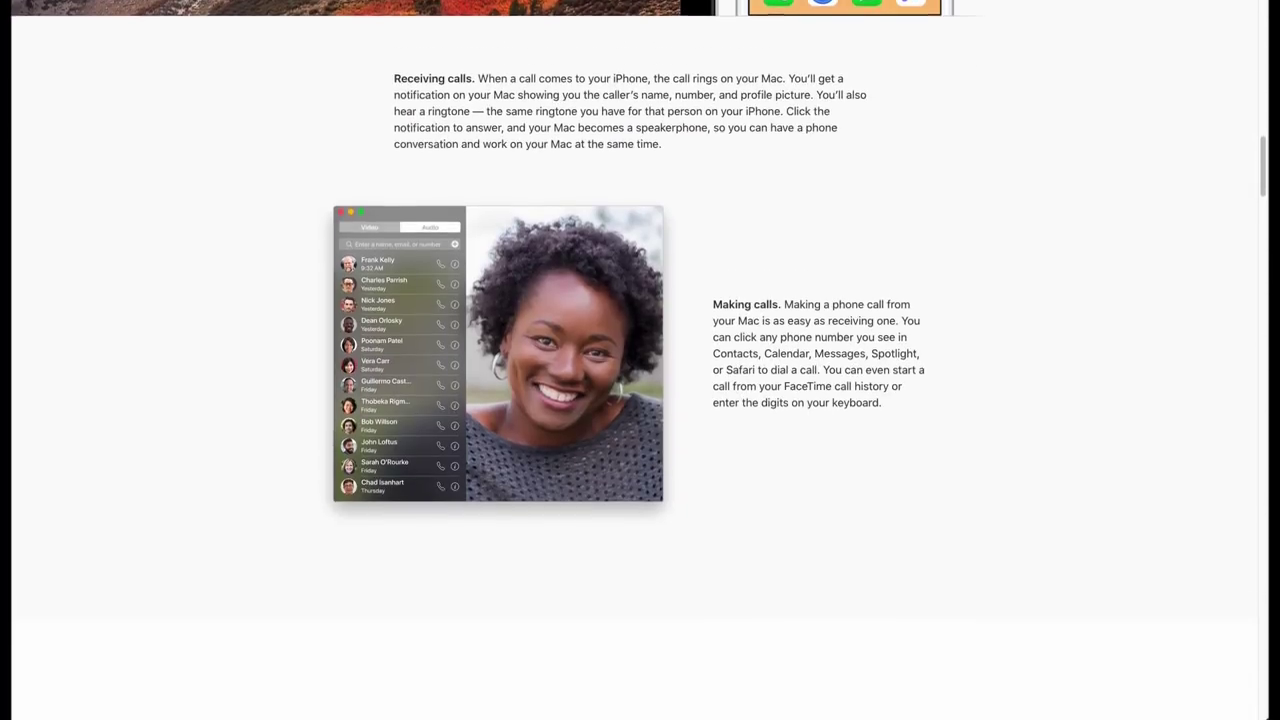
pyautogui.scroll(-8, 640, 360)
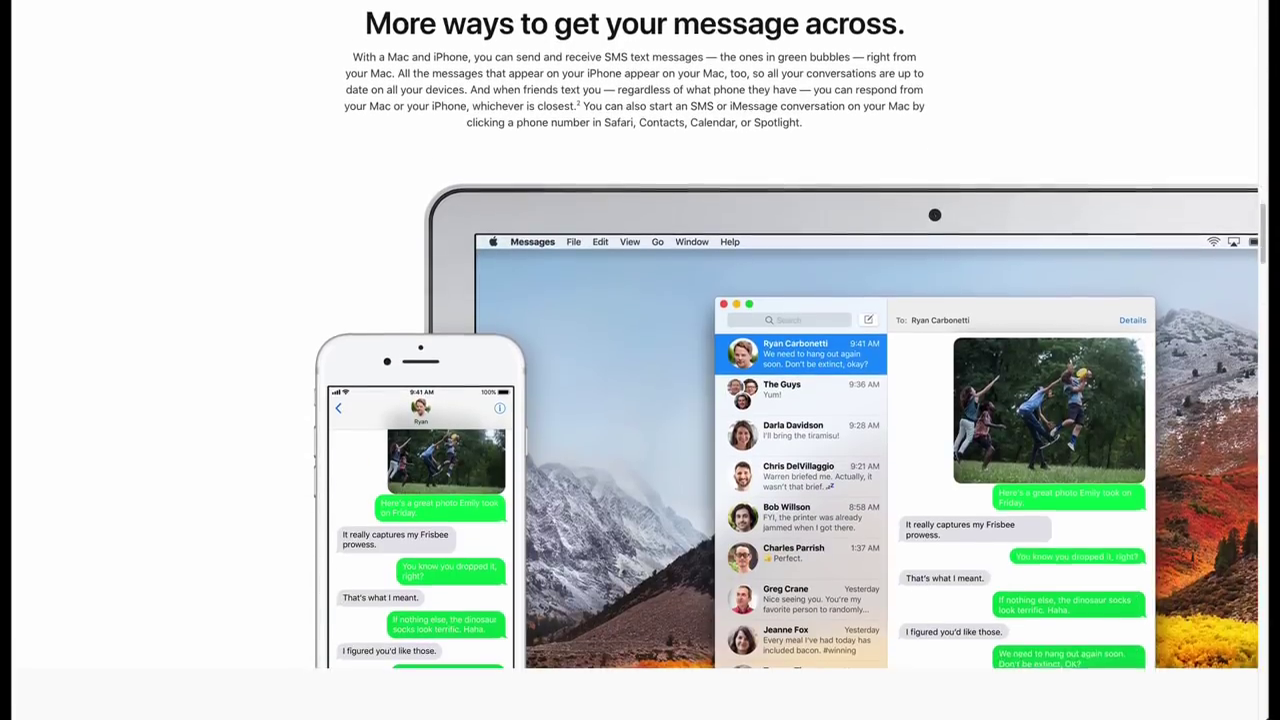
pyautogui.scroll(-8, 640, 360)
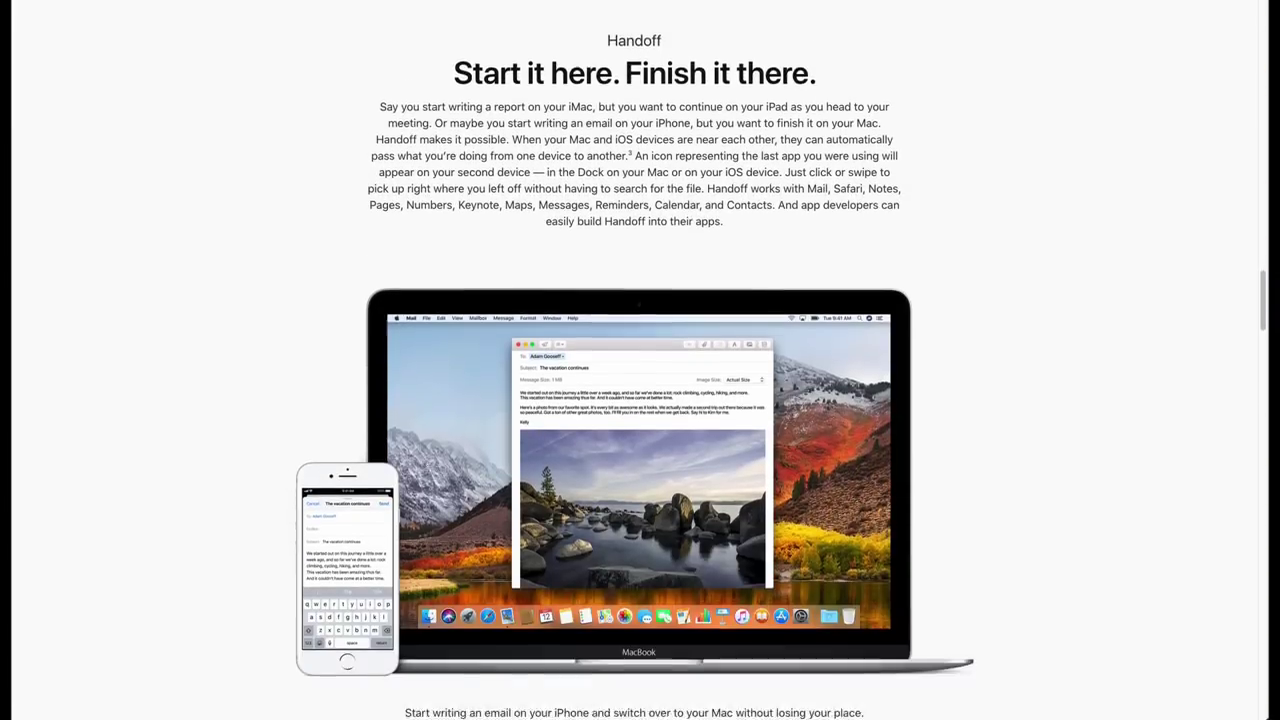
pyautogui.scroll(-8, 640, 360)
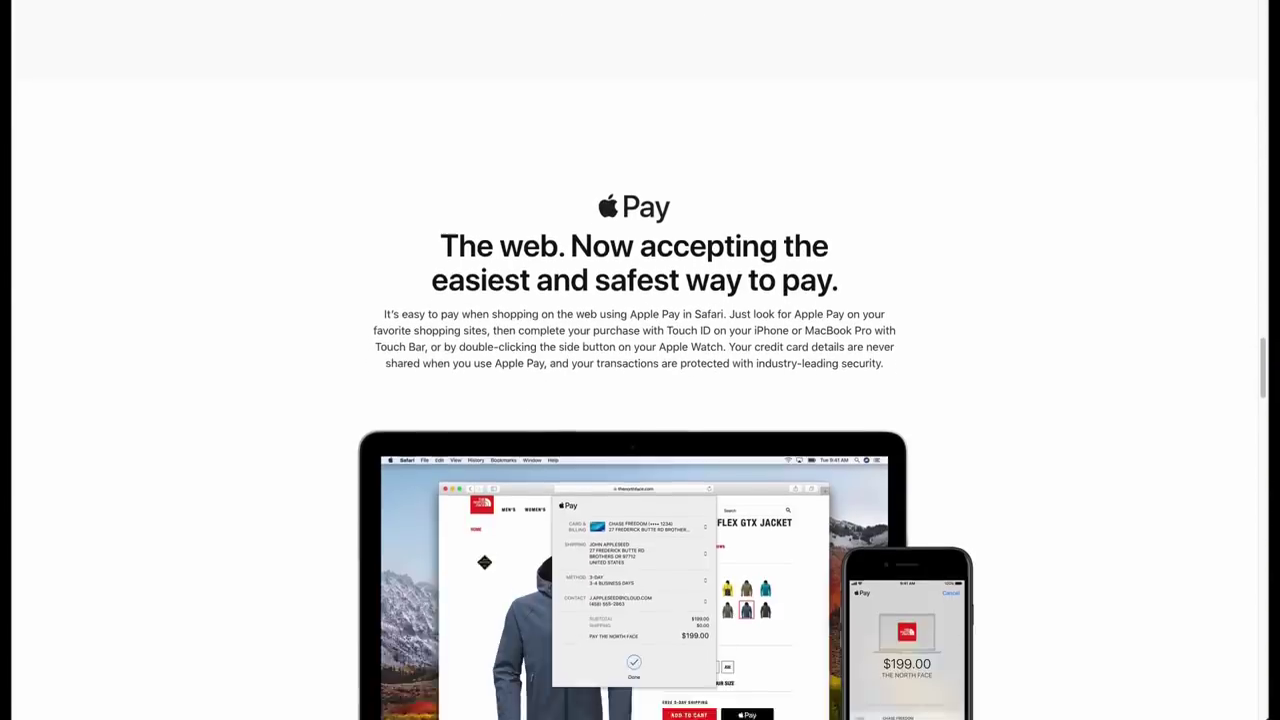
pyautogui.scroll(-8, 640, 360)
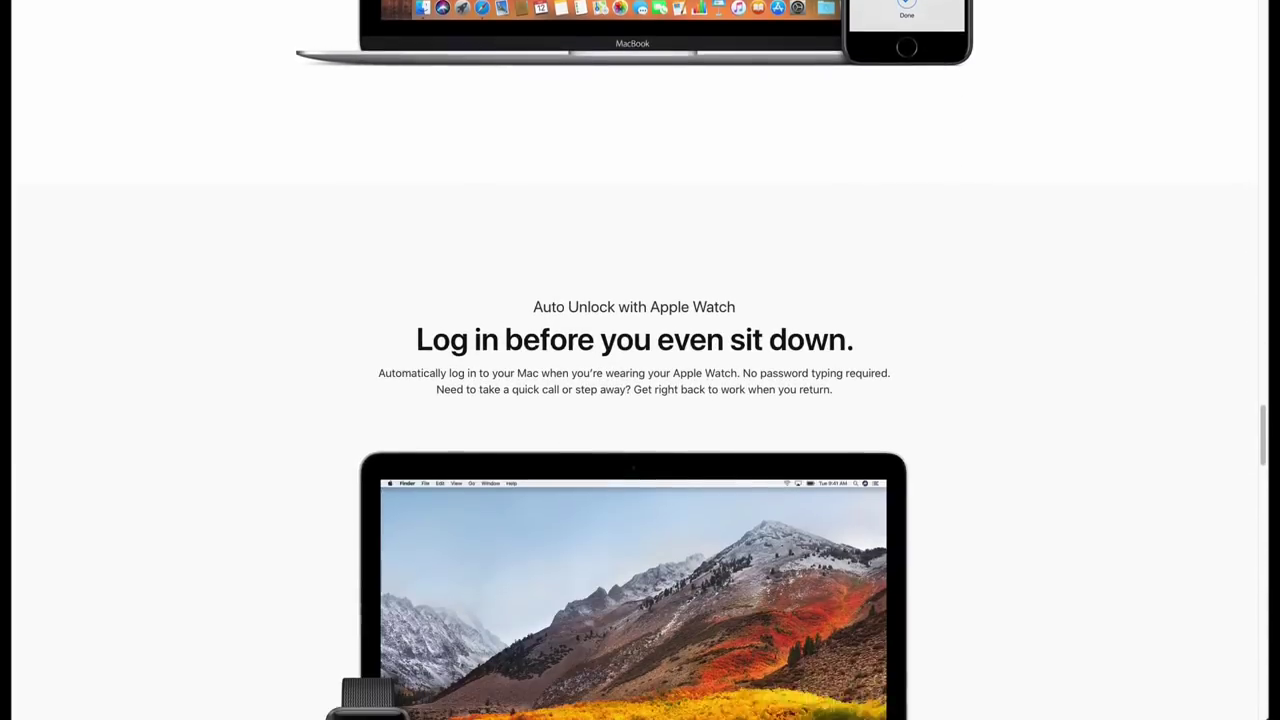
pyautogui.scroll(-8, 640, 360)
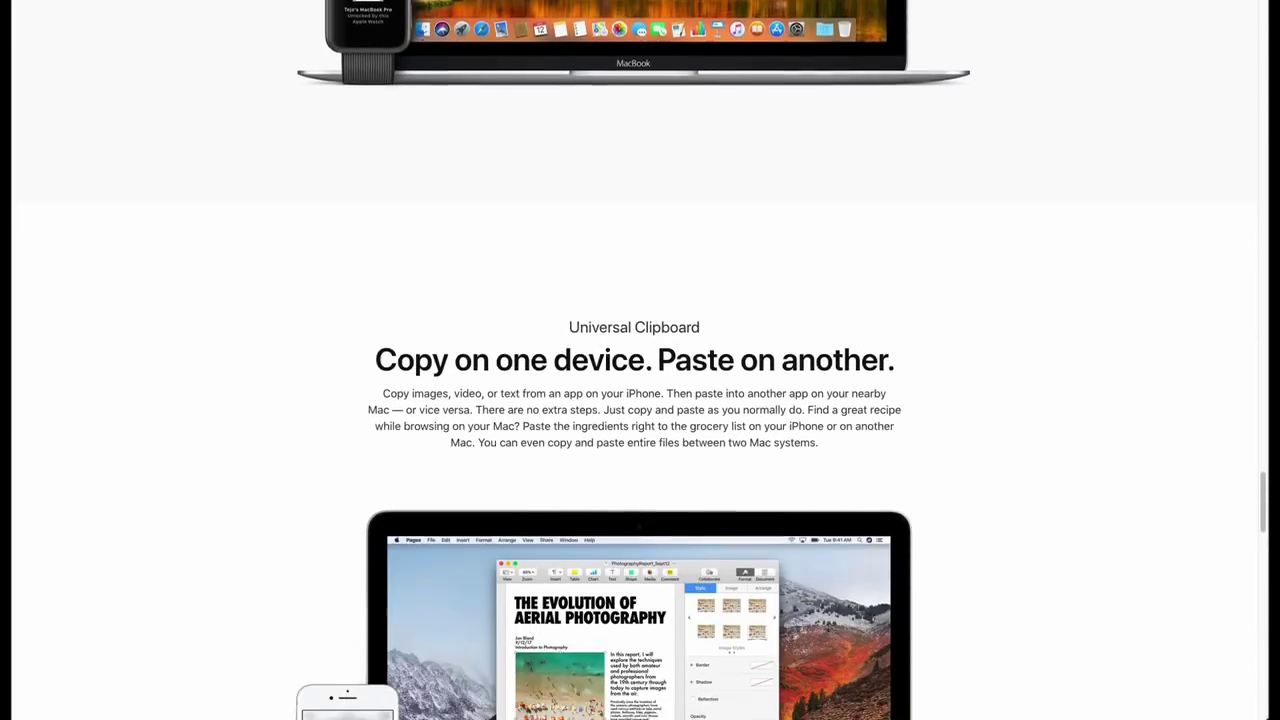
pyautogui.scroll(-8, 640, 360)
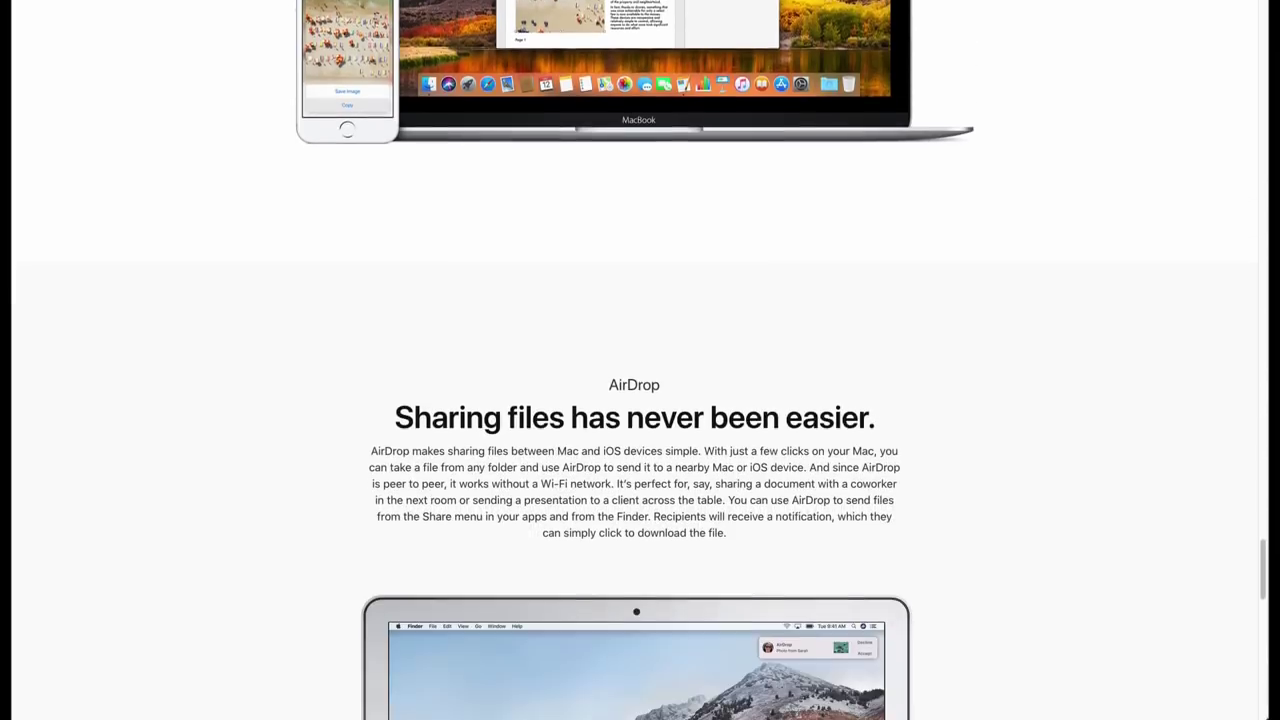
pyautogui.scroll(-7, 640, 360)
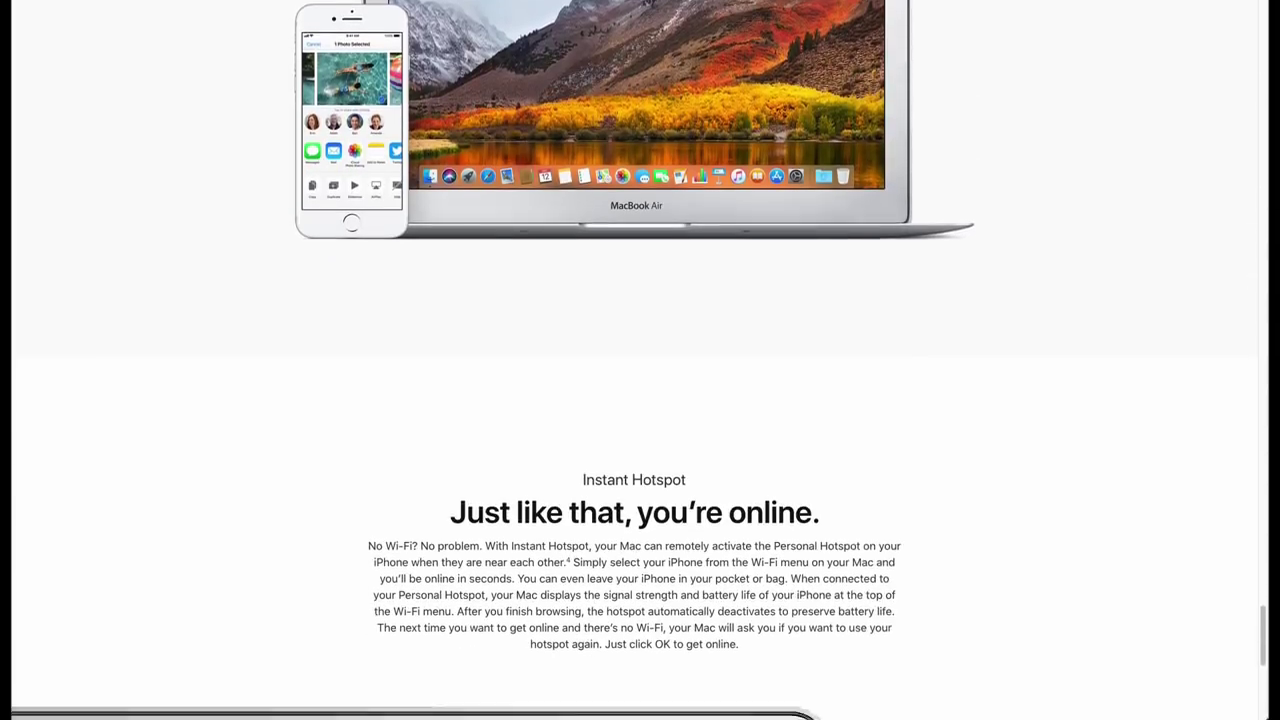
pyautogui.scroll(-4, 640, 360)
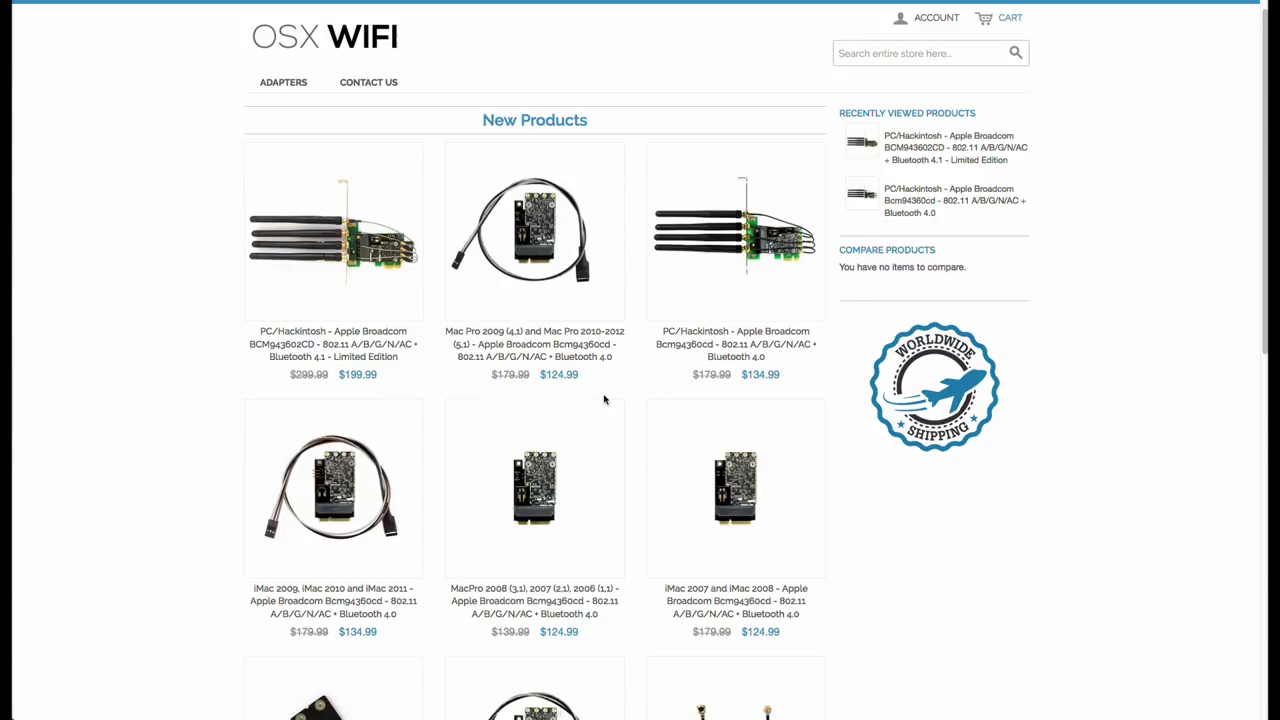
# Open the PC/Hackintosh BCM94360CD Bluetooth 4.0 adapter on OSX WIFI and examine its chip model, AirDrop and Handoff support, and price.
pyautogui.click(756, 289)
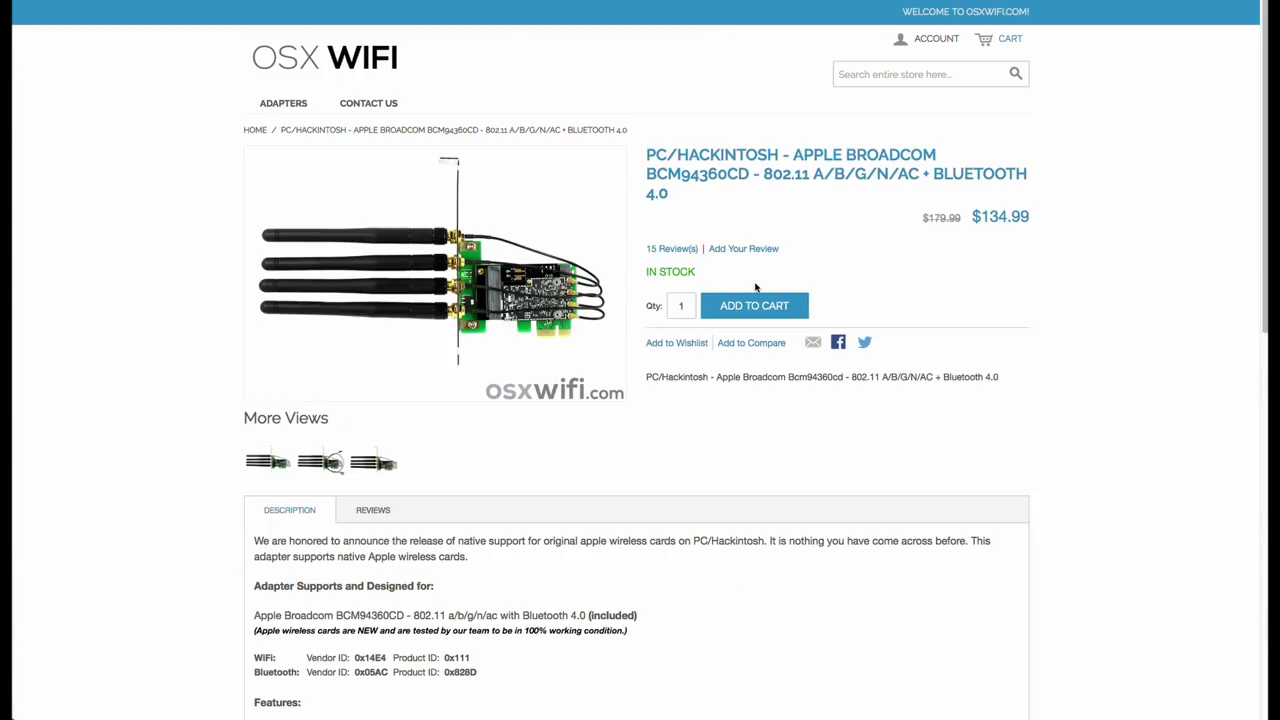
pyautogui.doubleClick(380, 615)
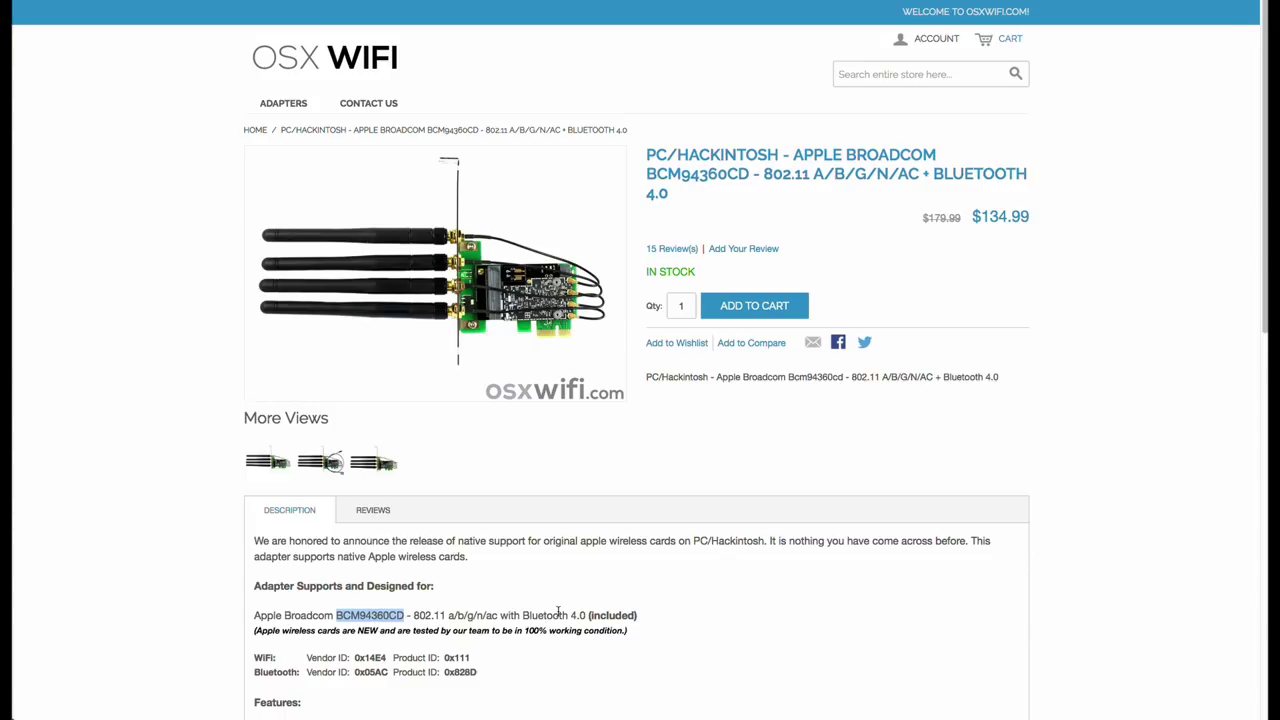
pyautogui.scroll(-5, 541, 620)
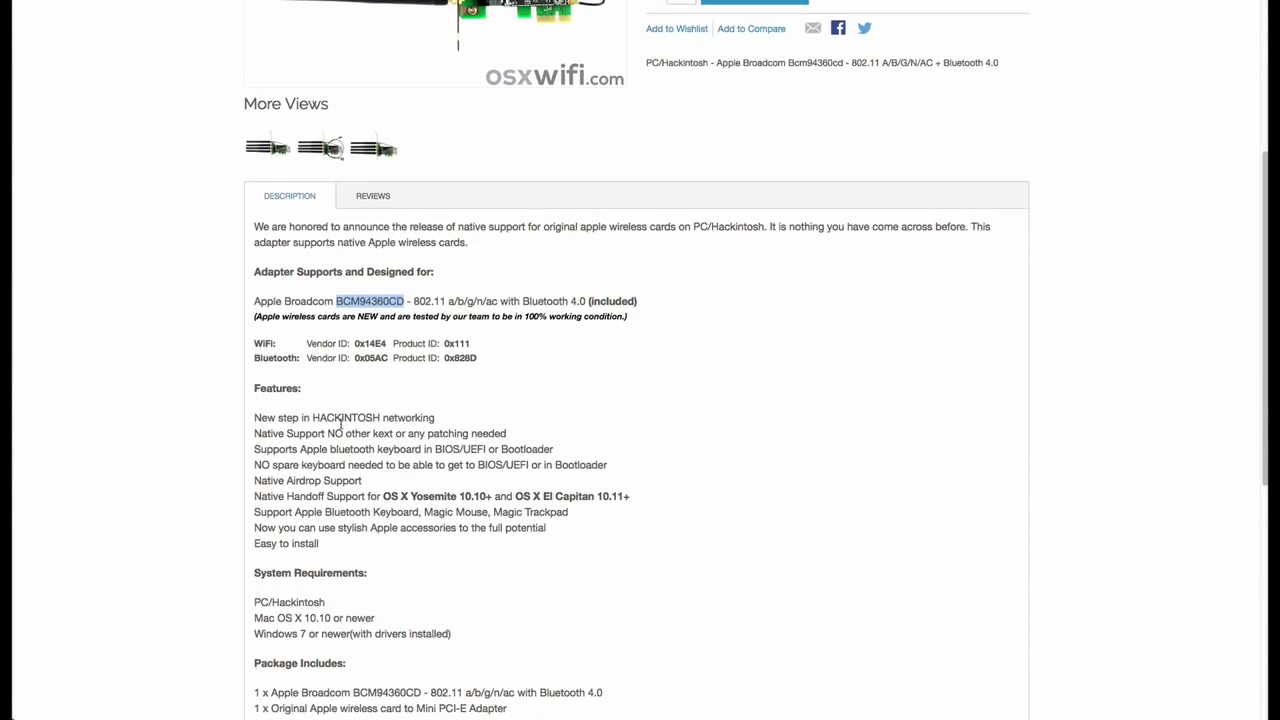
pyautogui.doubleClick(343, 418)
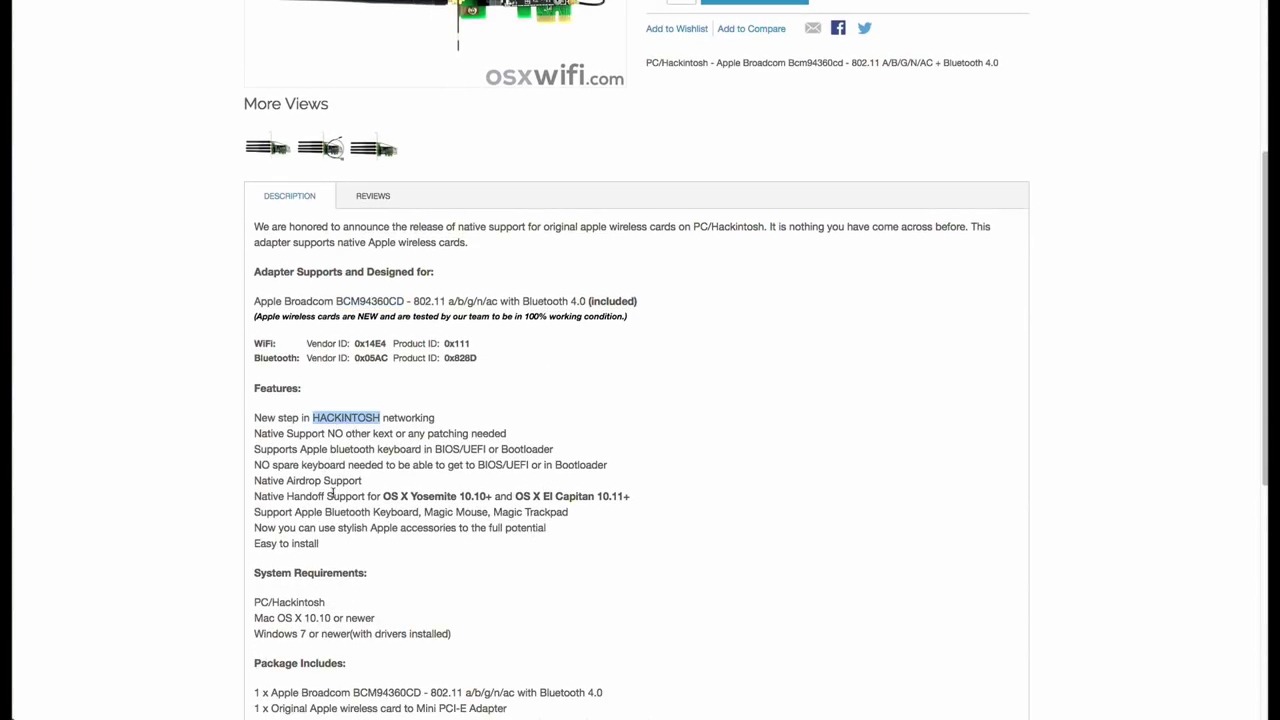
pyautogui.moveTo(256, 481); pyautogui.dragTo(589, 492)
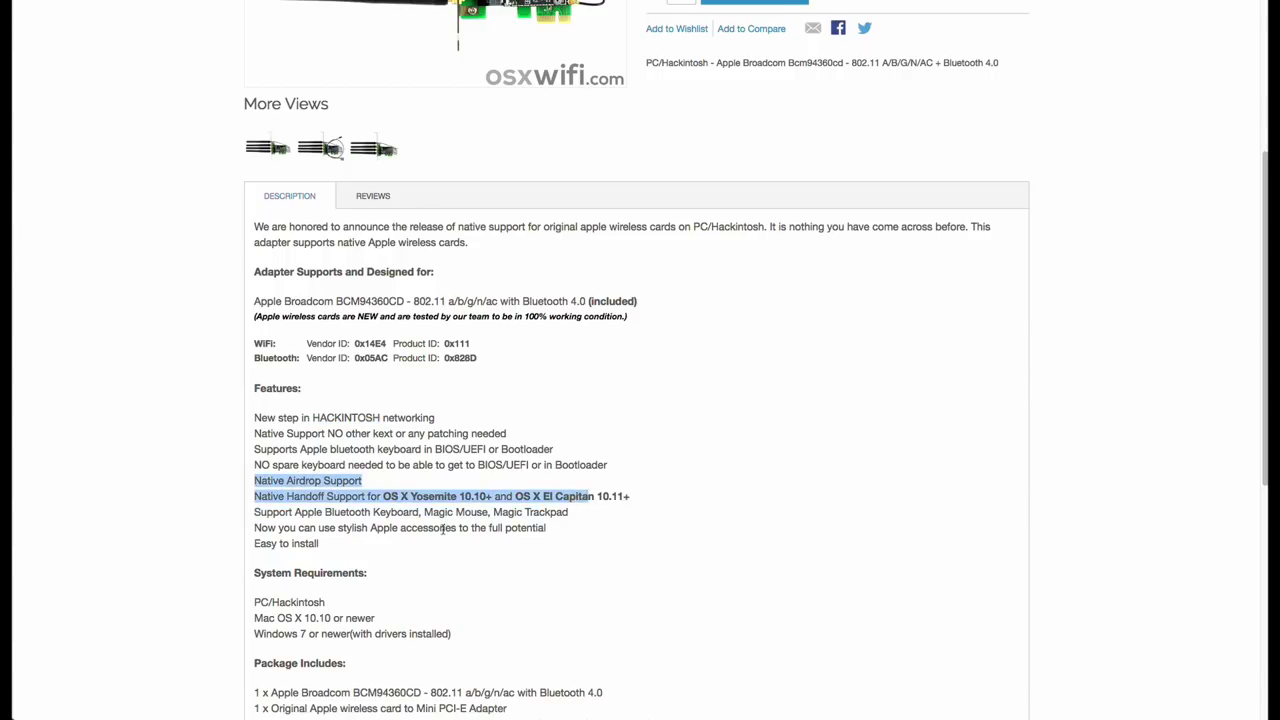
pyautogui.scroll(5, 417, 530)
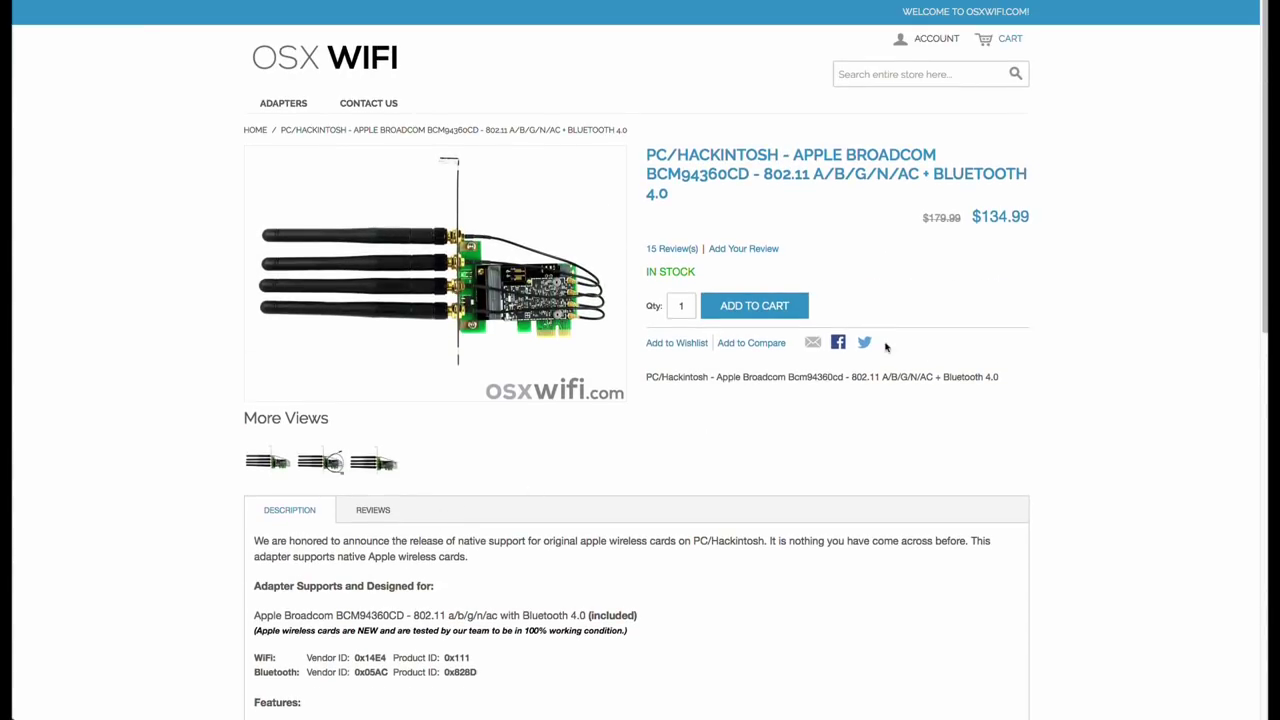
pyautogui.moveTo(971, 300); pyautogui.dragTo(1026, 249)
pyautogui.click(1024, 249)
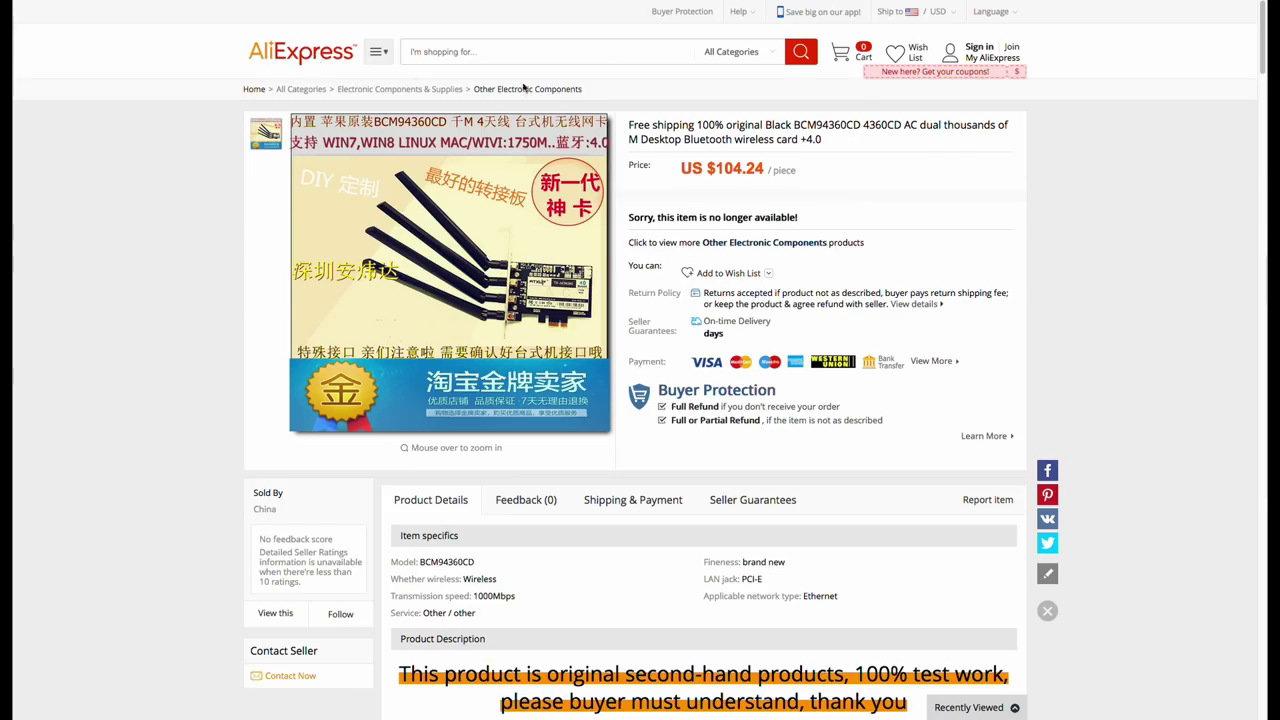
# Examine the chip model, description and product images of the BCM94360CD desktop wireless card listing on AliExpress.
pyautogui.scroll(-5, 728, 258)
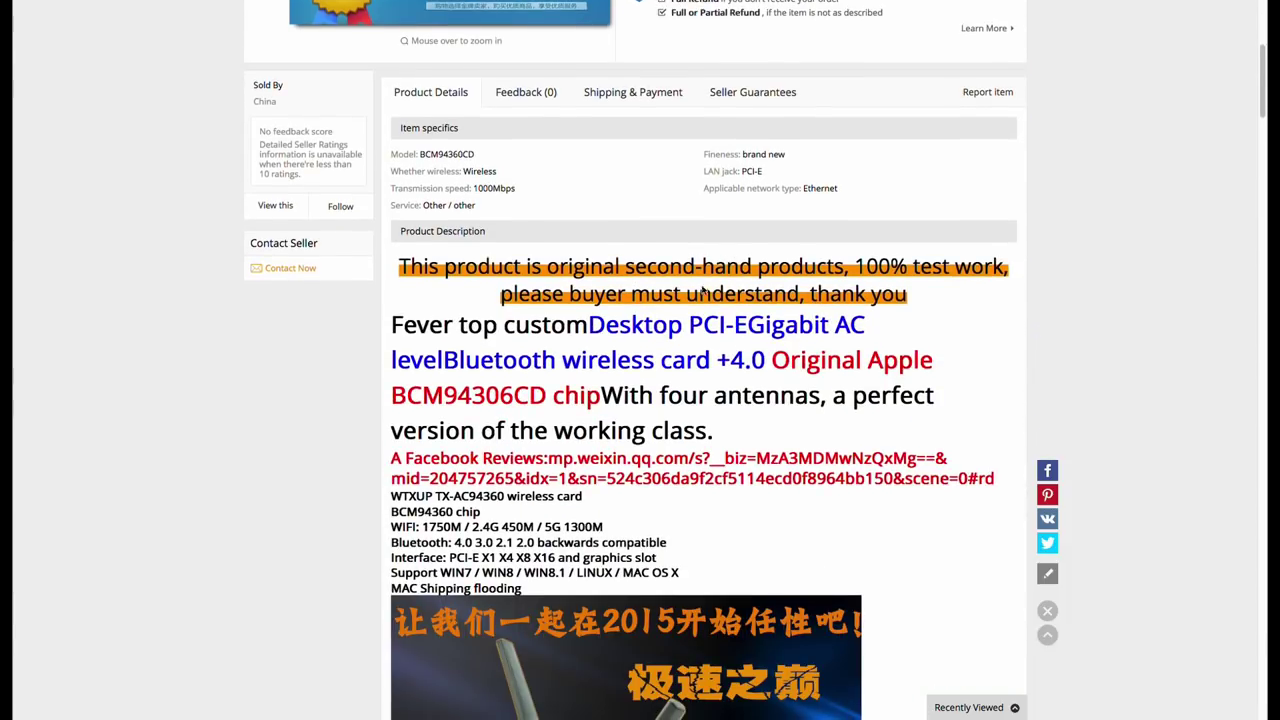
pyautogui.doubleClick(468, 395)
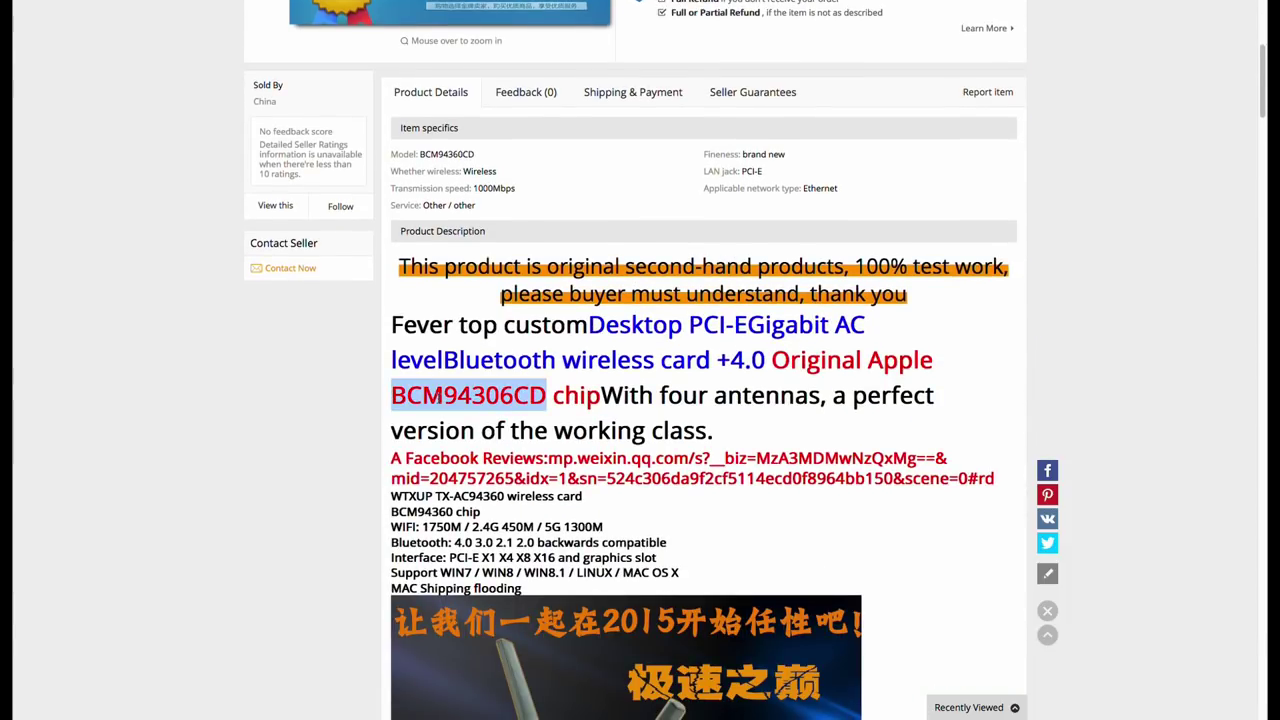
pyautogui.doubleClick(447, 154)
pyautogui.doubleClick(900, 359)
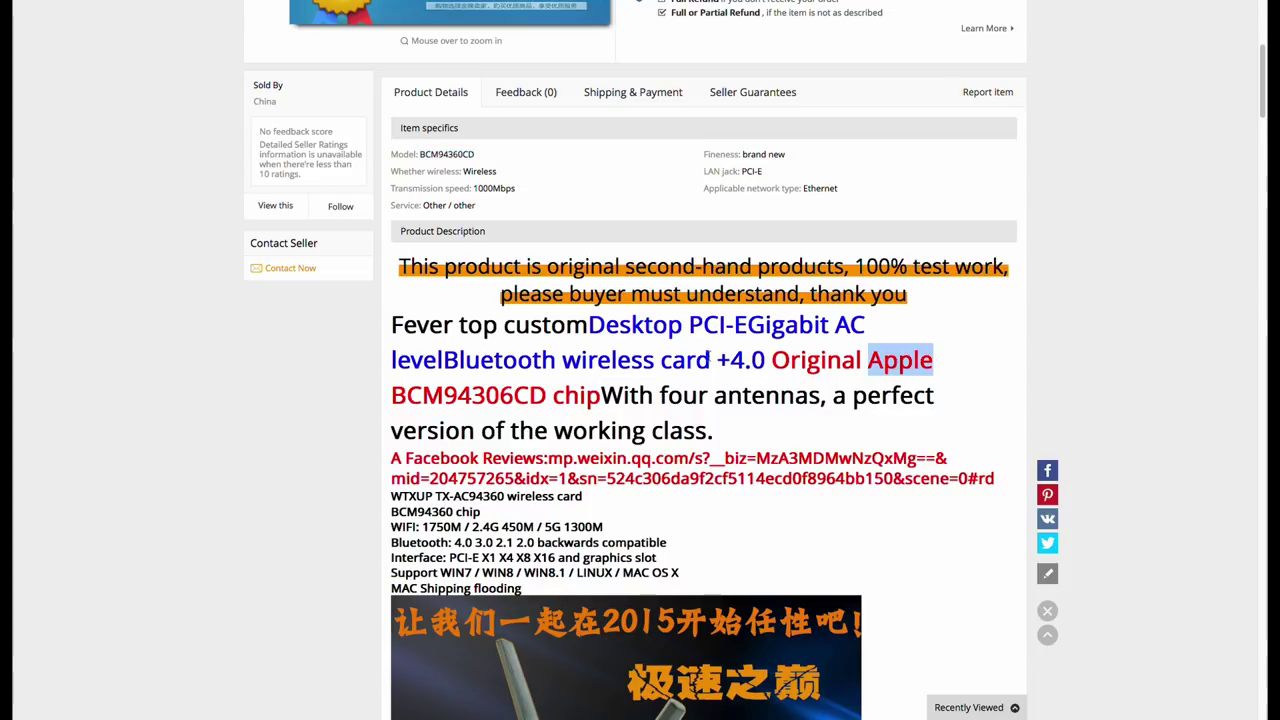
pyautogui.scroll(-2, 900, 359)
pyautogui.scroll(-7, 622, 370)
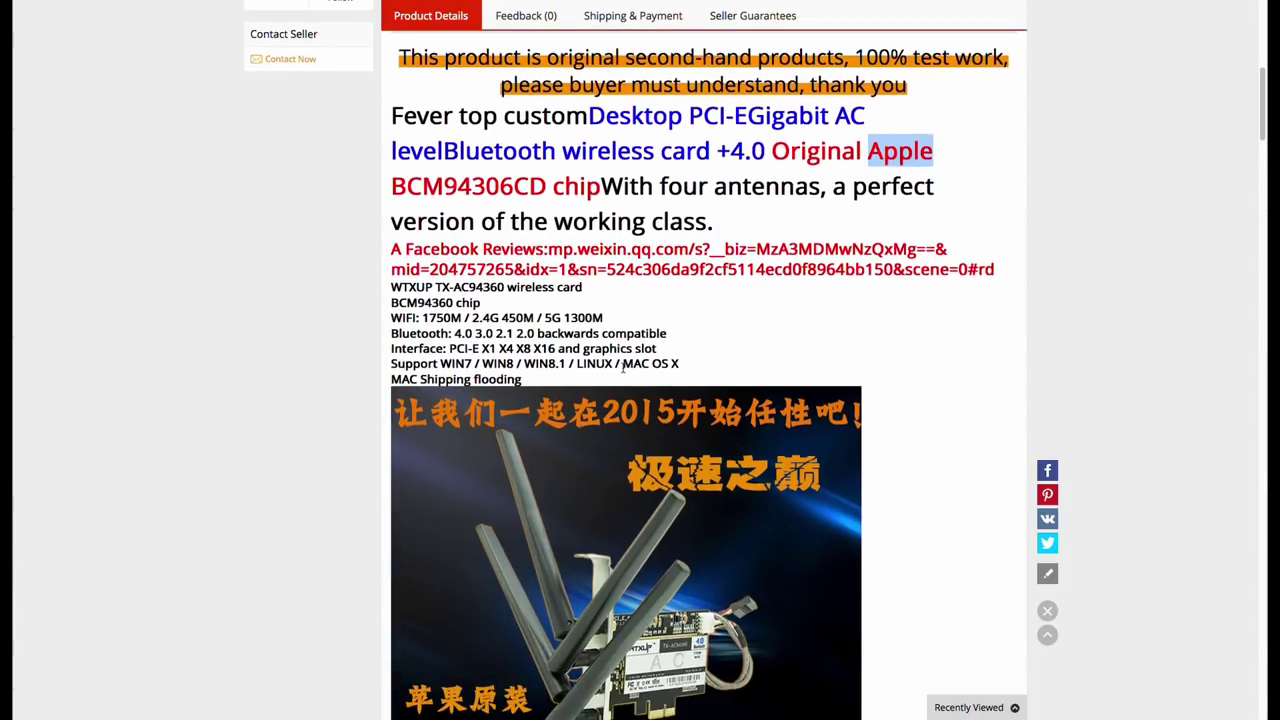
pyautogui.scroll(-9, 622, 370)
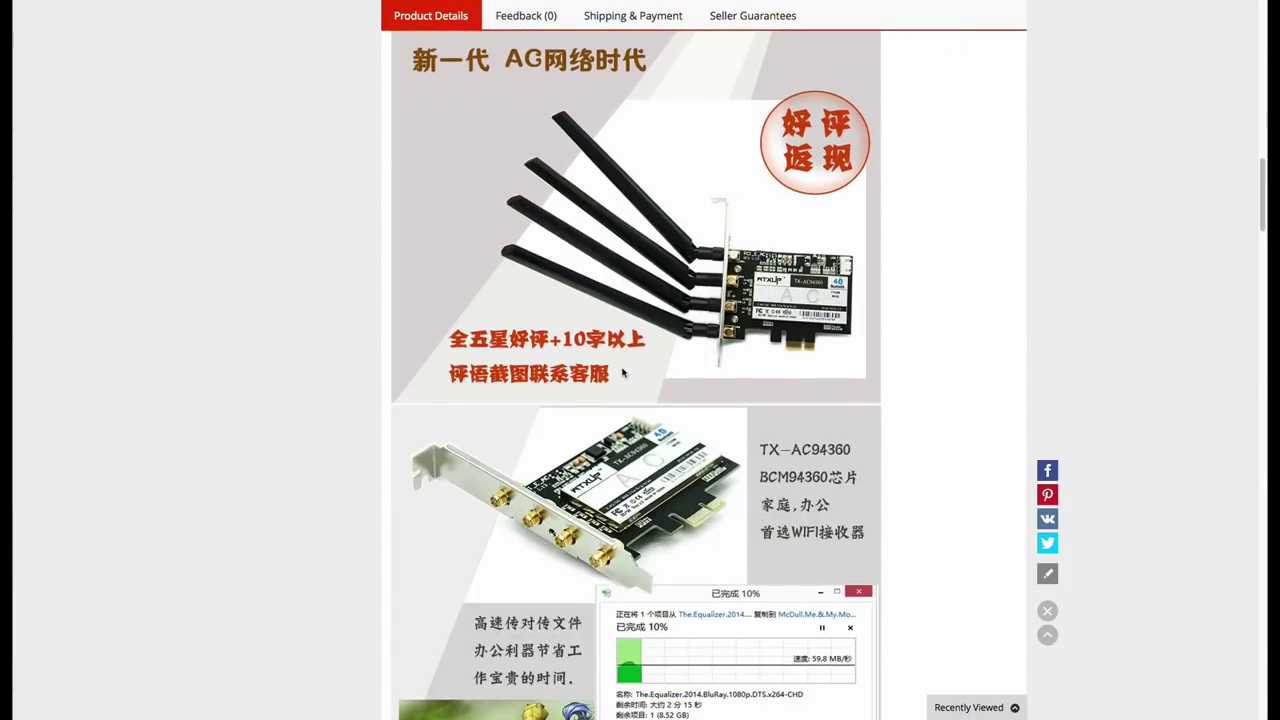
pyautogui.scroll(-10, 622, 370)
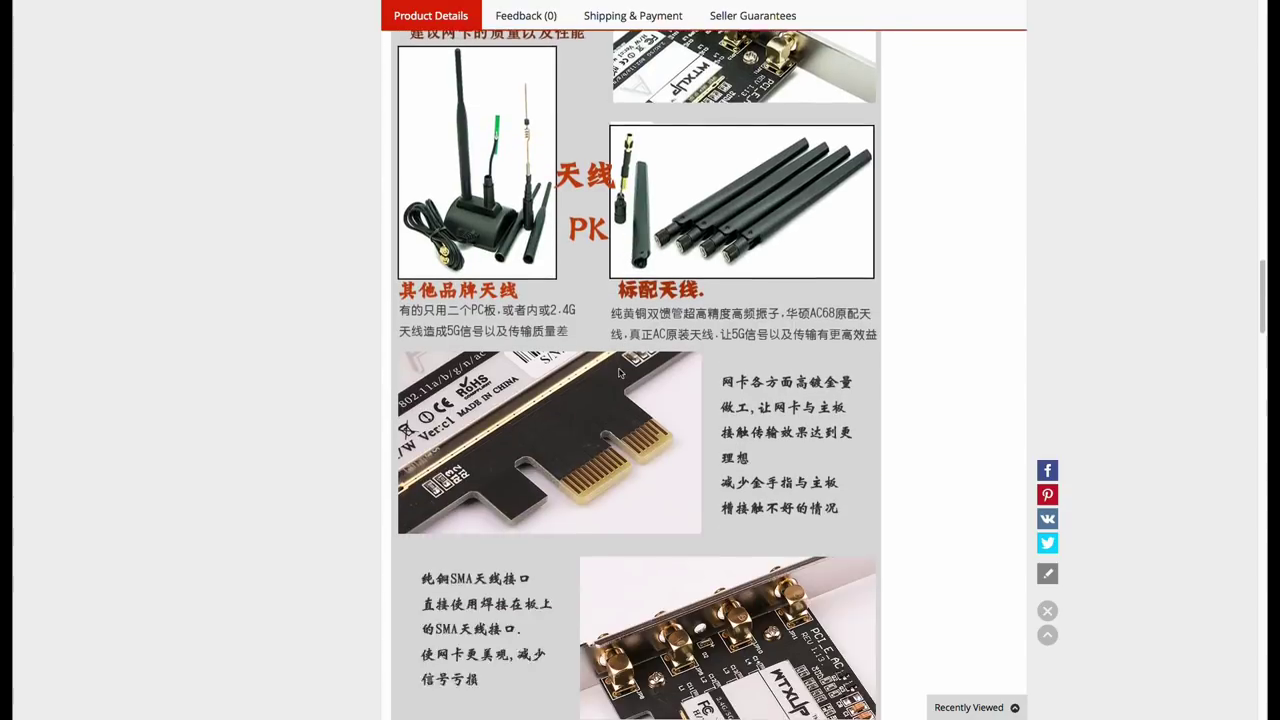
pyautogui.scroll(-8, 618, 374)
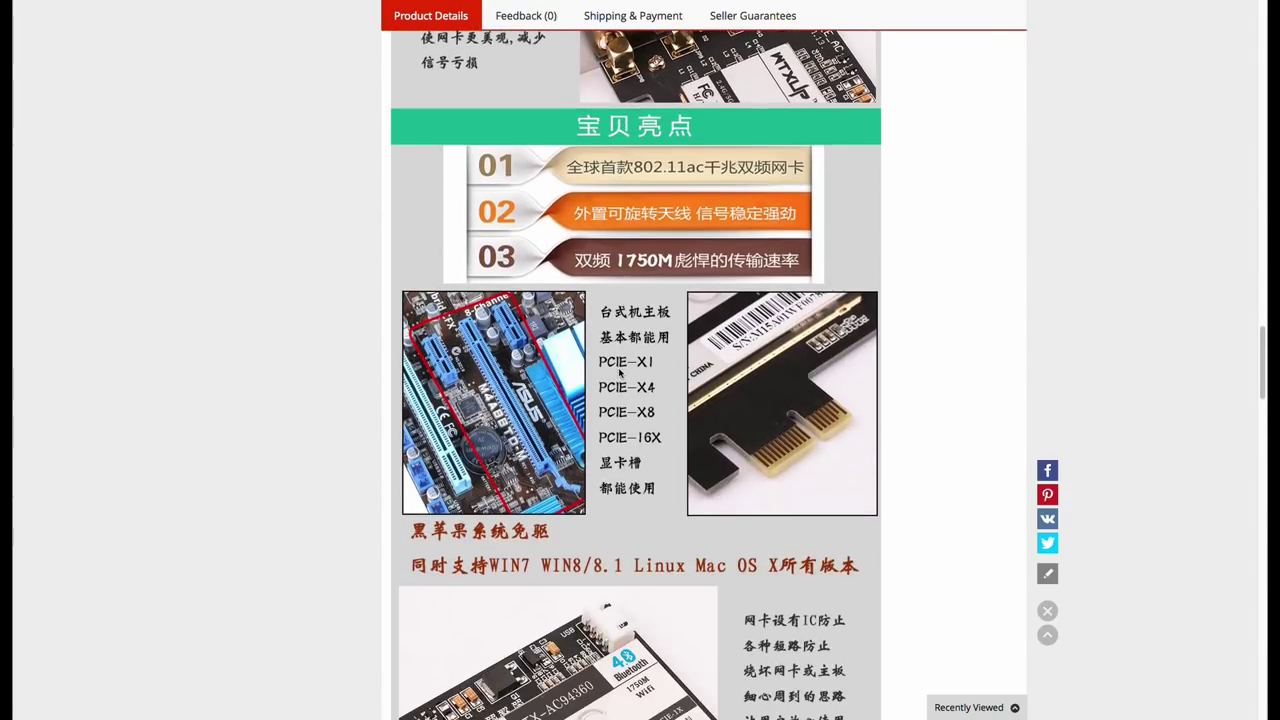
pyautogui.scroll(-8, 618, 374)
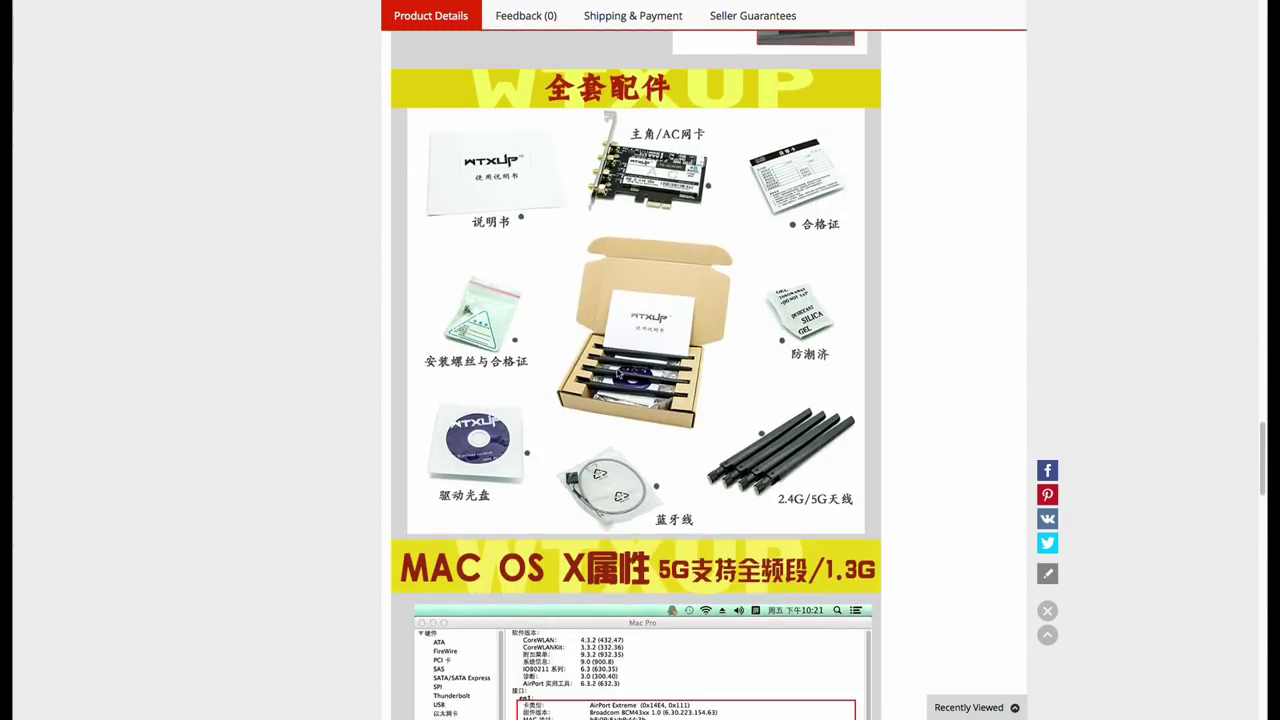
pyautogui.scroll(-2, 618, 374)
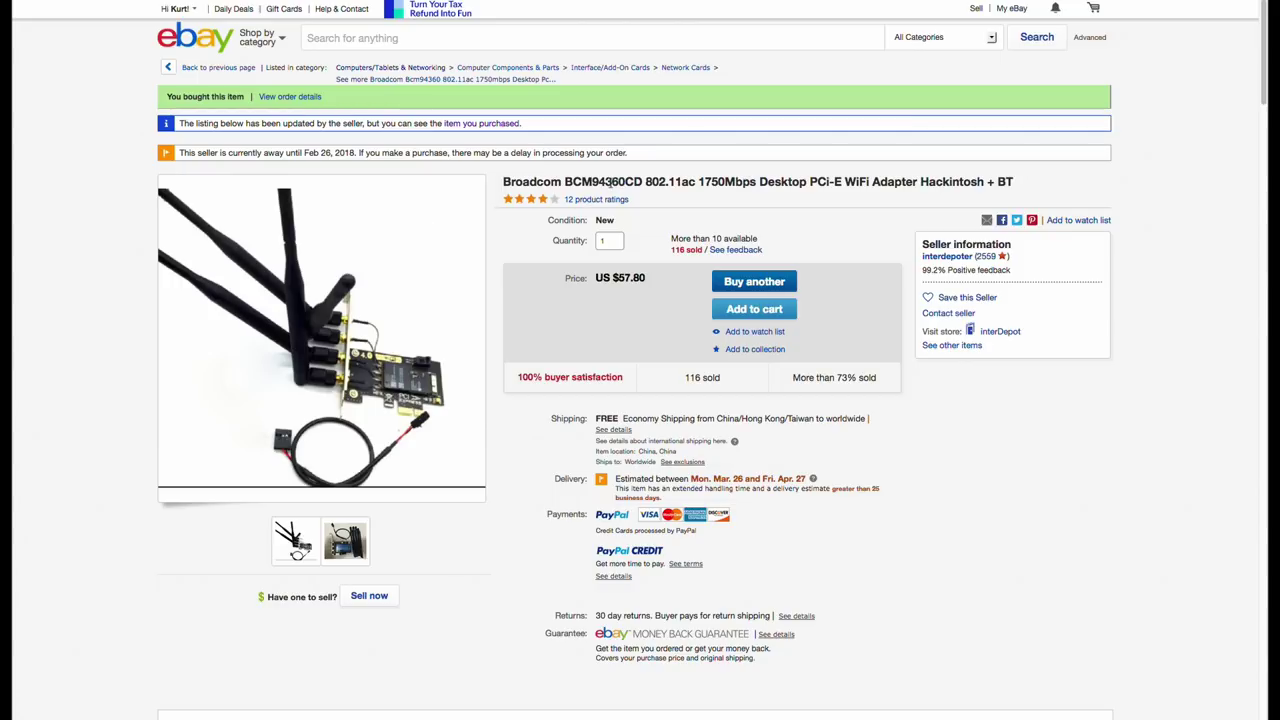
# Examine the eBay listing for the Broadcom BCM94360CD desktop WiFi adapter, covering its title, product ratings, Hackintosh compatibility and native support features.
pyautogui.doubleClick(608, 182)
pyautogui.click(614, 185)
pyautogui.doubleClick(930, 183)
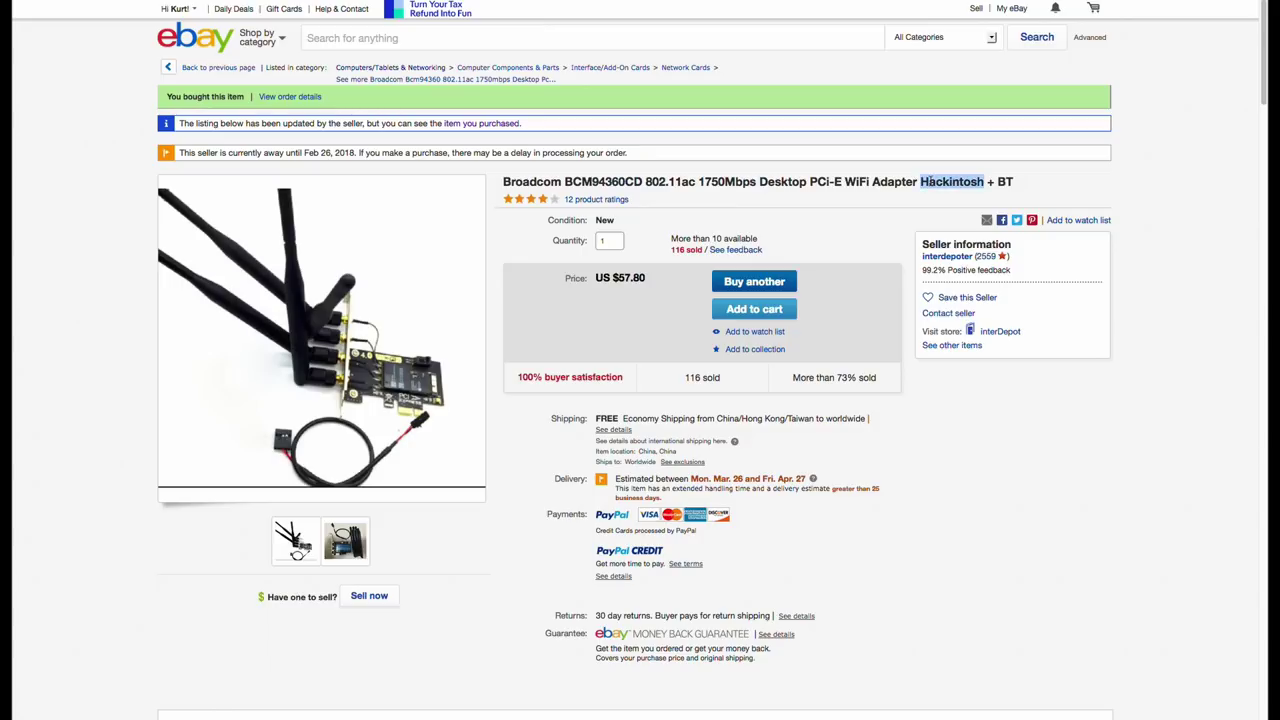
pyautogui.click(950, 182)
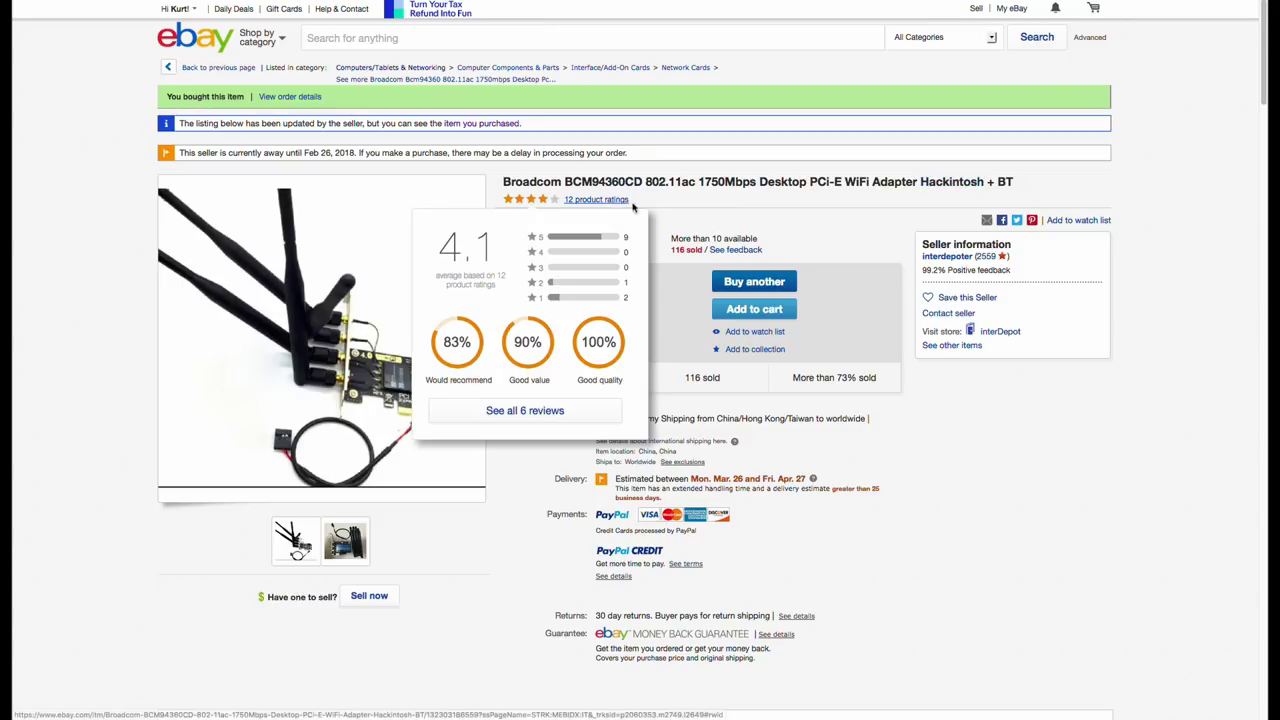
pyautogui.scroll(-5, 848, 259)
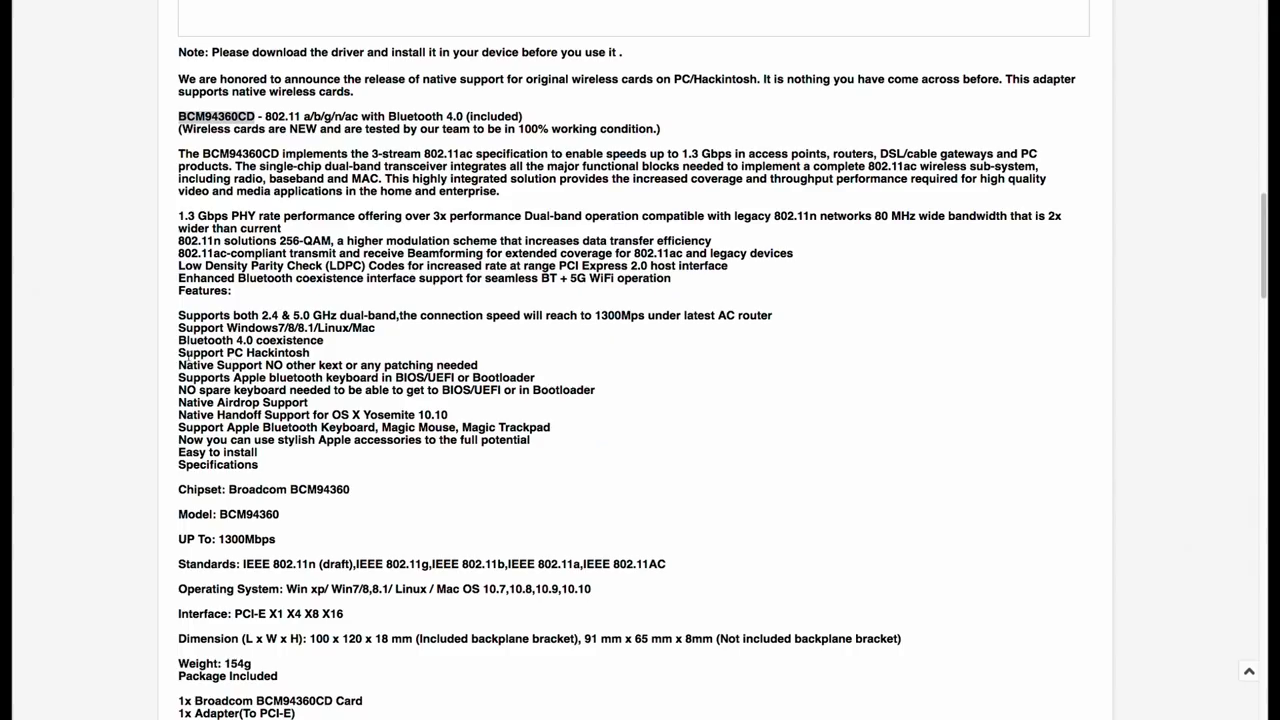
pyautogui.moveTo(178, 340); pyautogui.dragTo(322, 343)
pyautogui.scroll(-2, 331, 385)
pyautogui.moveTo(179, 347); pyautogui.dragTo(364, 358)
pyautogui.click(364, 358)
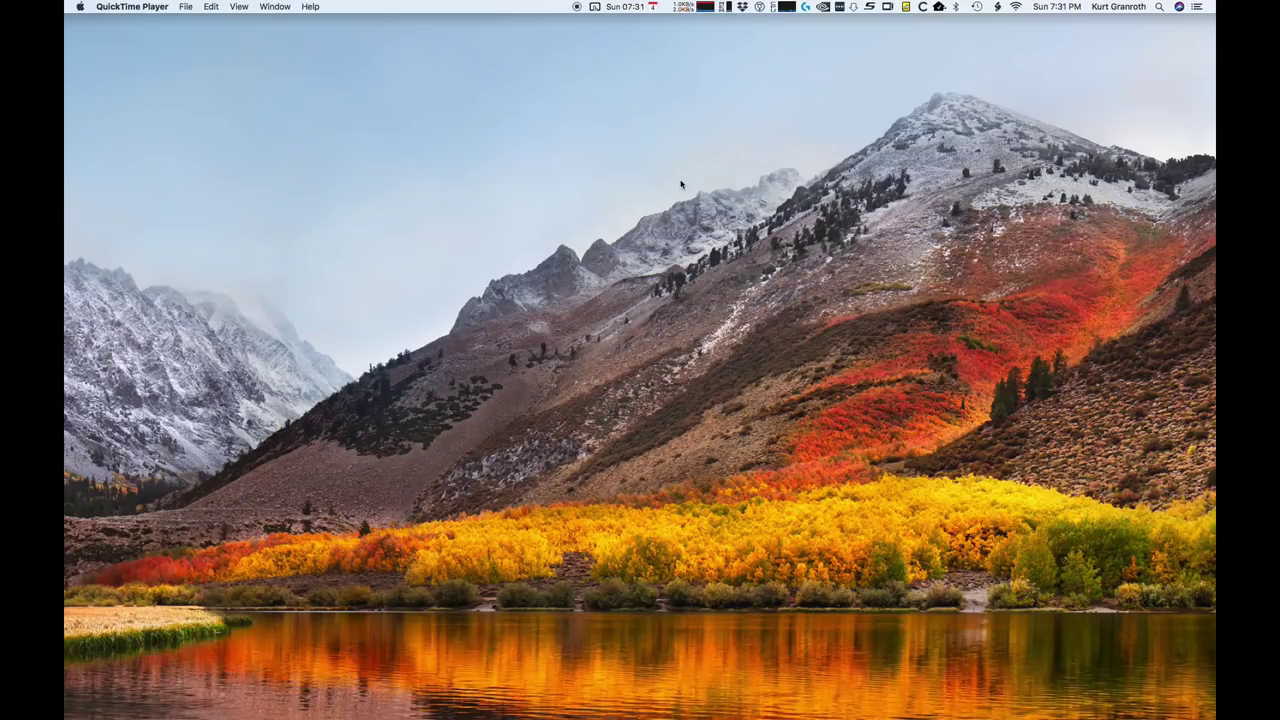
# Check the available Wi-Fi networks and inspect the Bluetooth hardware's Handoff and Instant Hotspot support in System Information.
pyautogui.click(1015, 7)
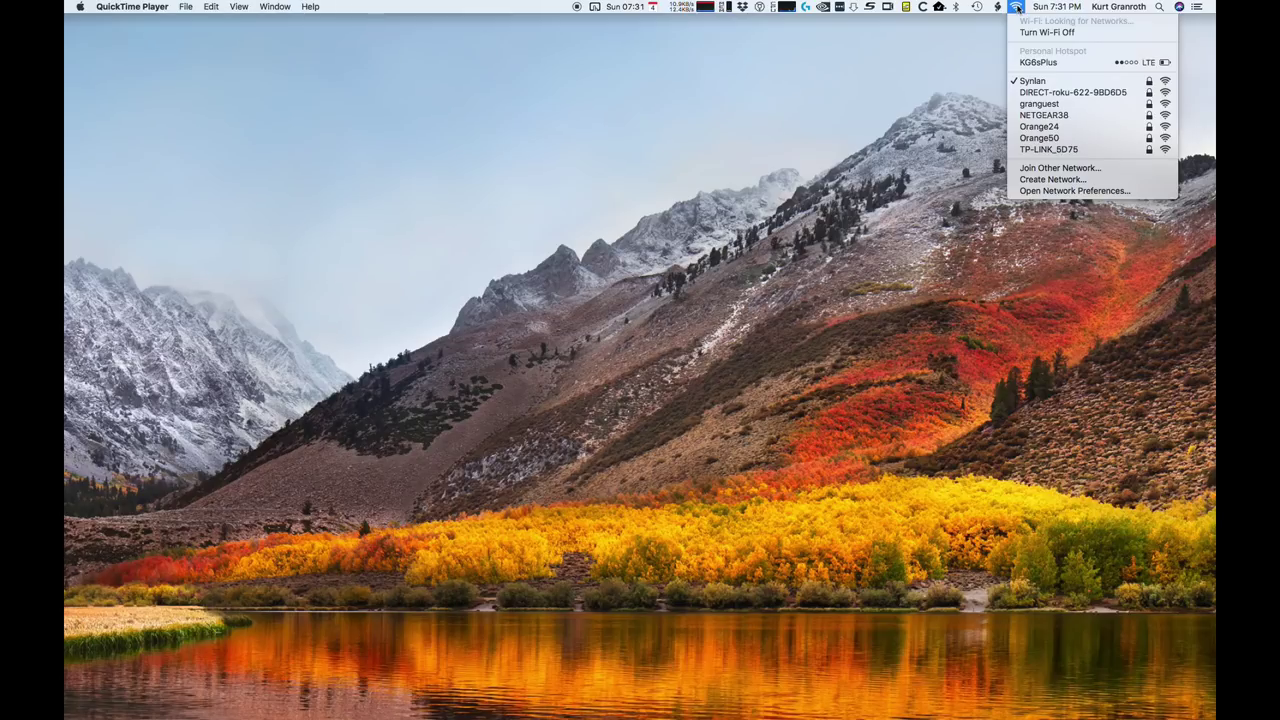
pyautogui.click(1015, 7)
pyautogui.click(80, 6)
pyautogui.press('Escape')
pyautogui.click(640, 320)
pyautogui.click(450, 160)
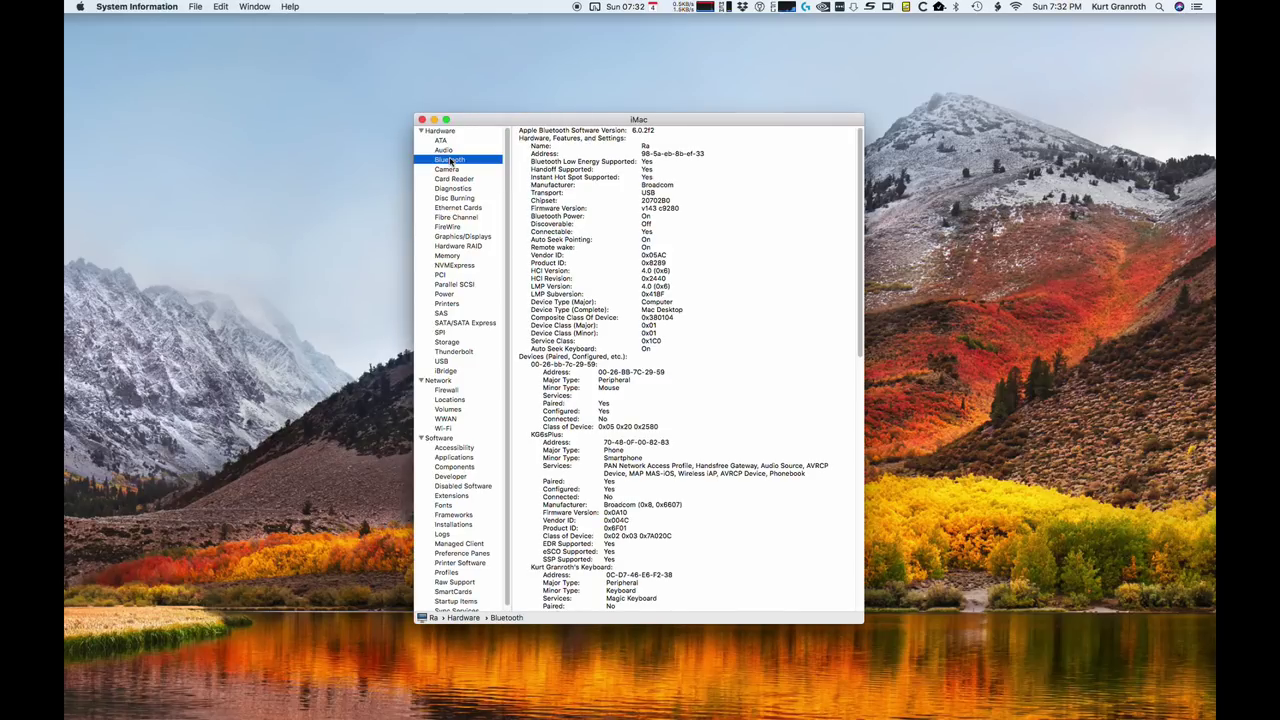
pyautogui.moveTo(530, 169); pyautogui.dragTo(656, 172)
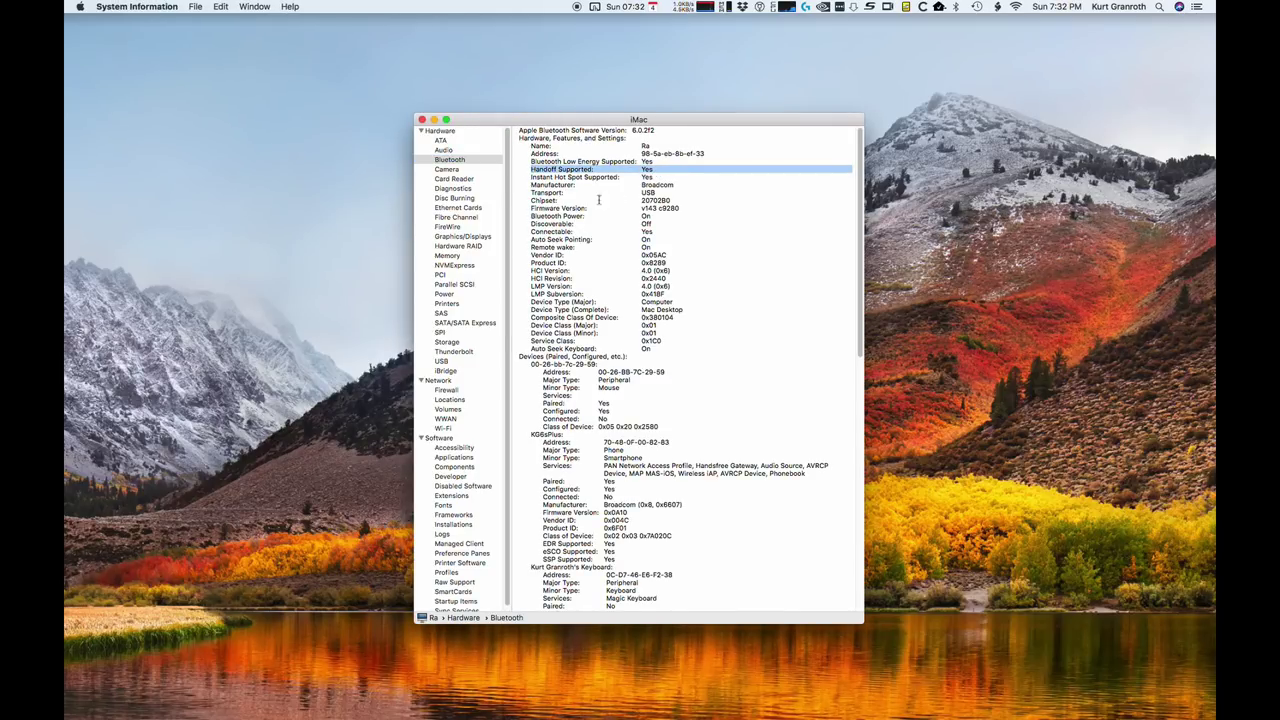
pyautogui.scroll(-1, 522, 240)
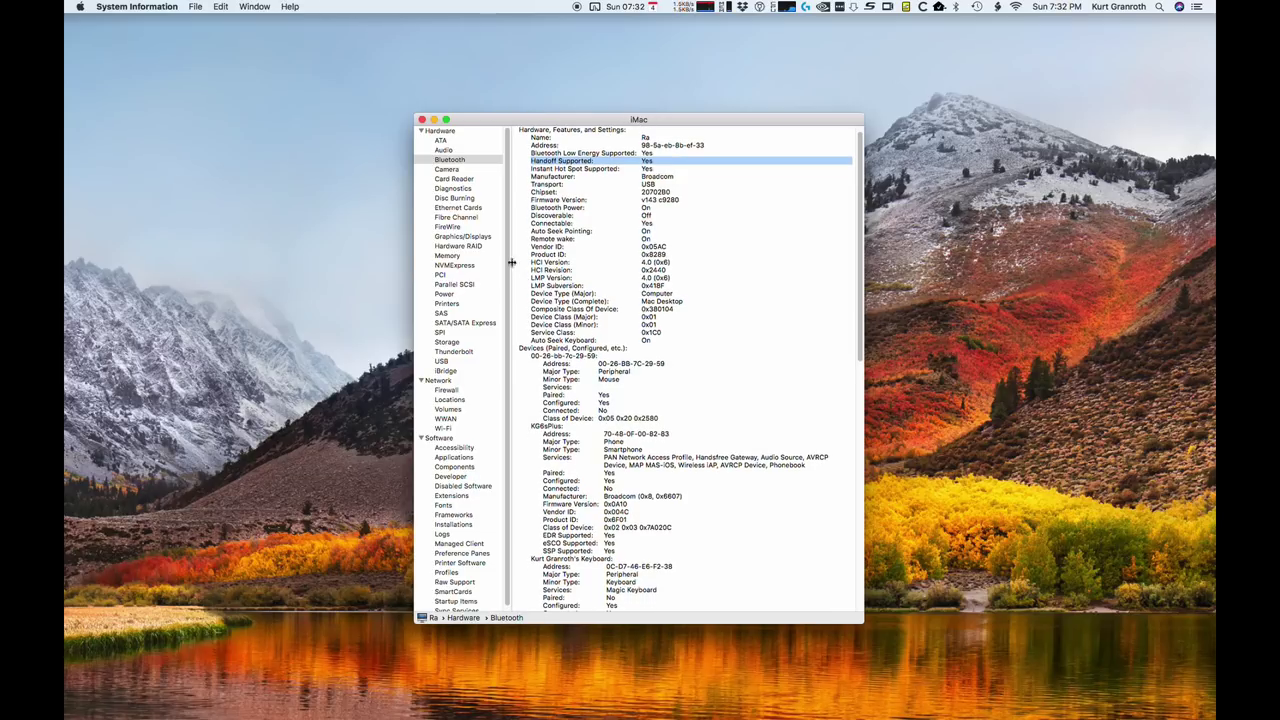
# Inspect the Wi-Fi service's hardware type under Network in System Information, and close the report and About This Mac windows.
pyautogui.click(443, 382)
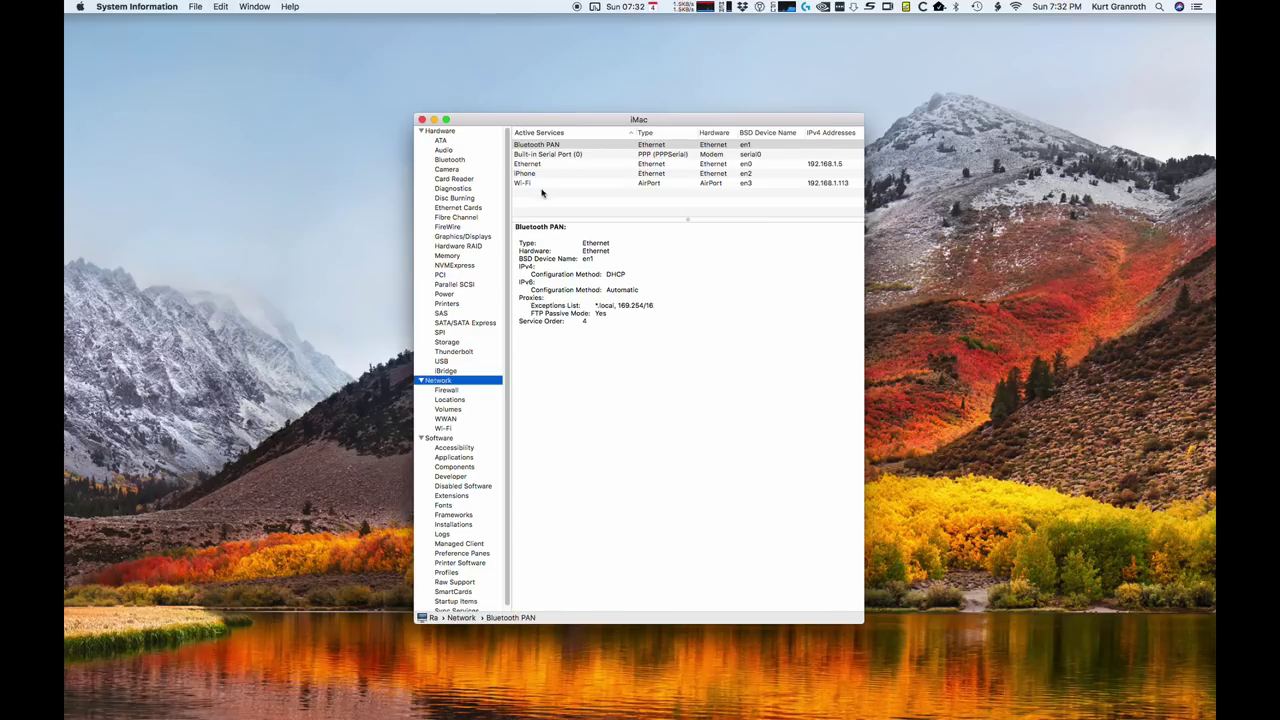
pyautogui.click(541, 186)
pyautogui.moveTo(518, 250); pyautogui.dragTo(626, 254)
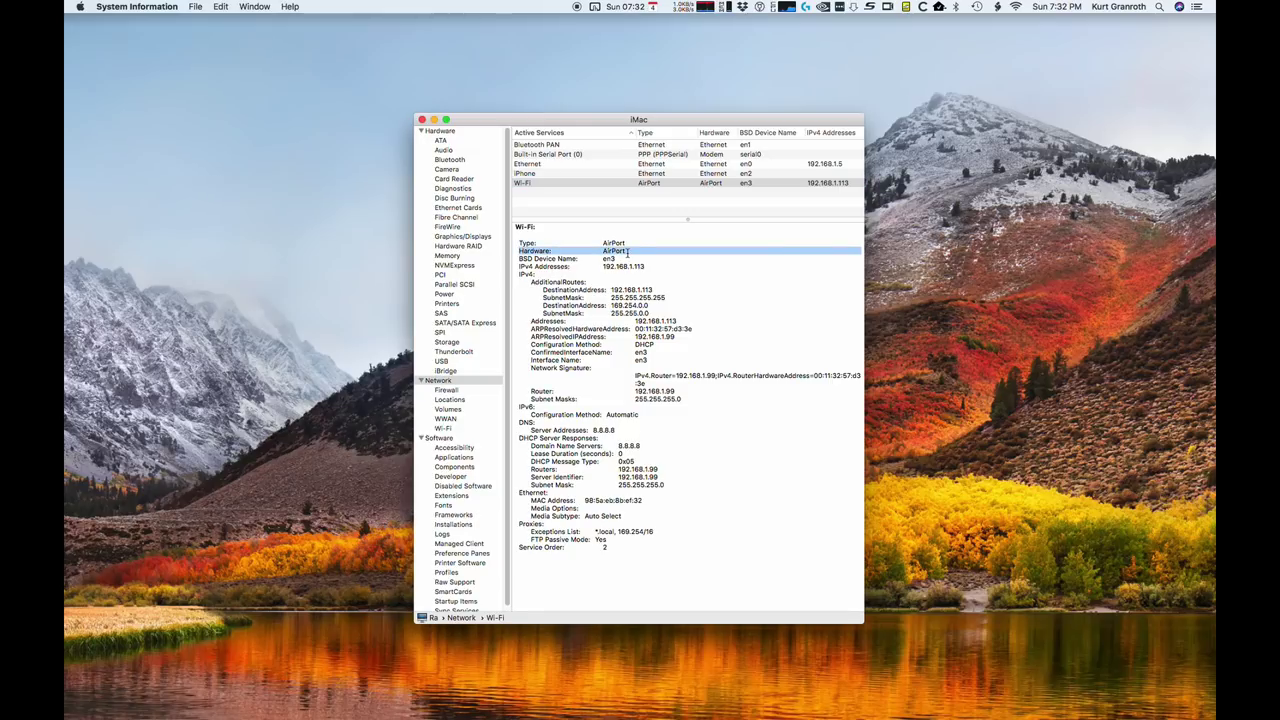
pyautogui.click(578, 248)
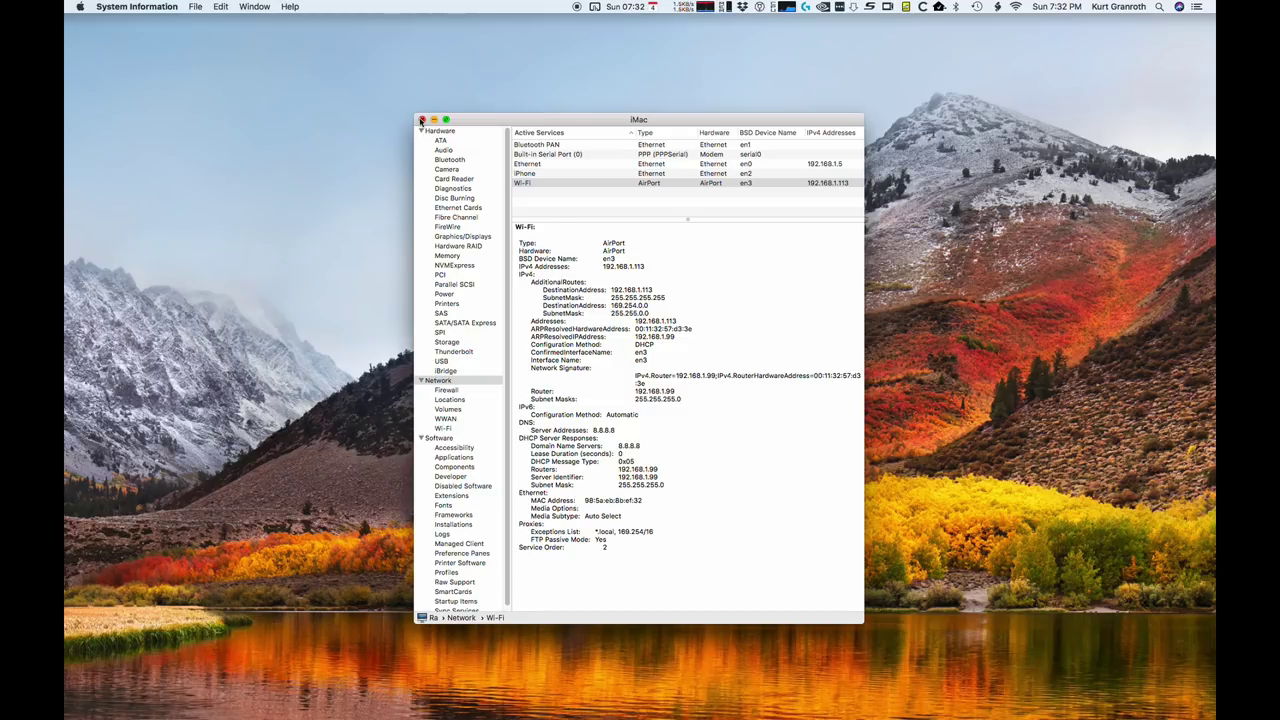
pyautogui.click(421, 119)
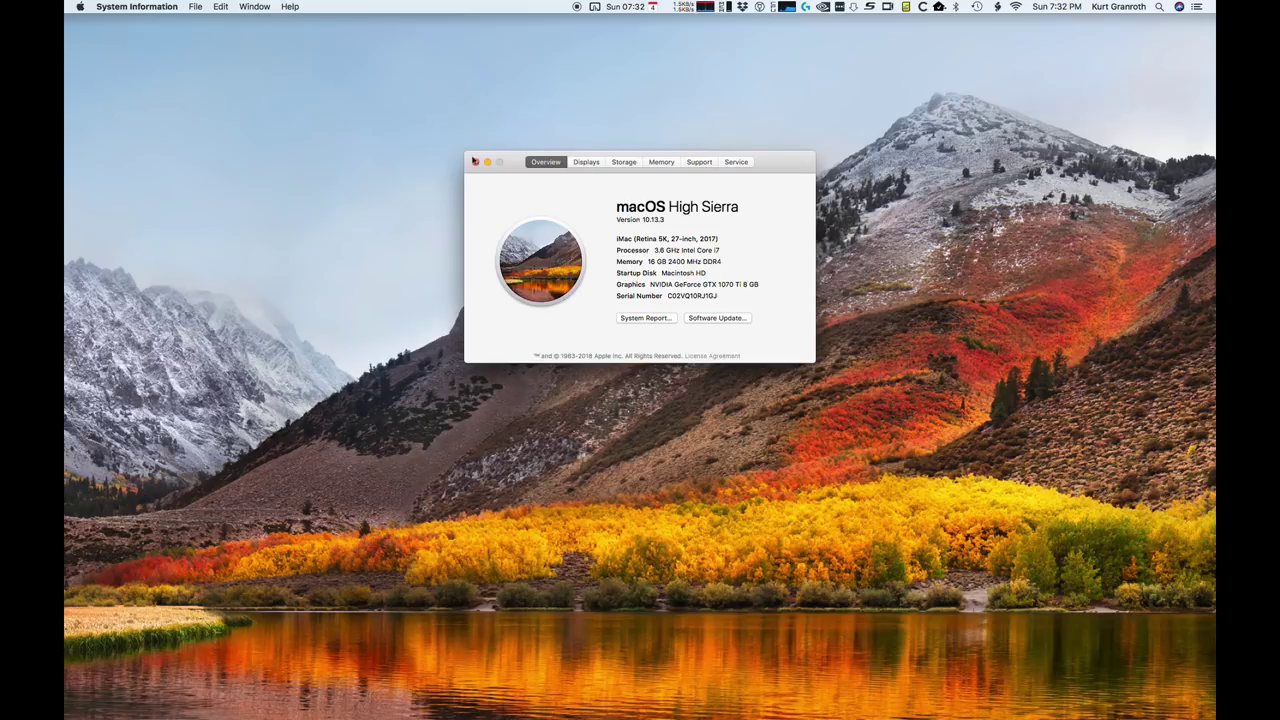
pyautogui.click(476, 162)
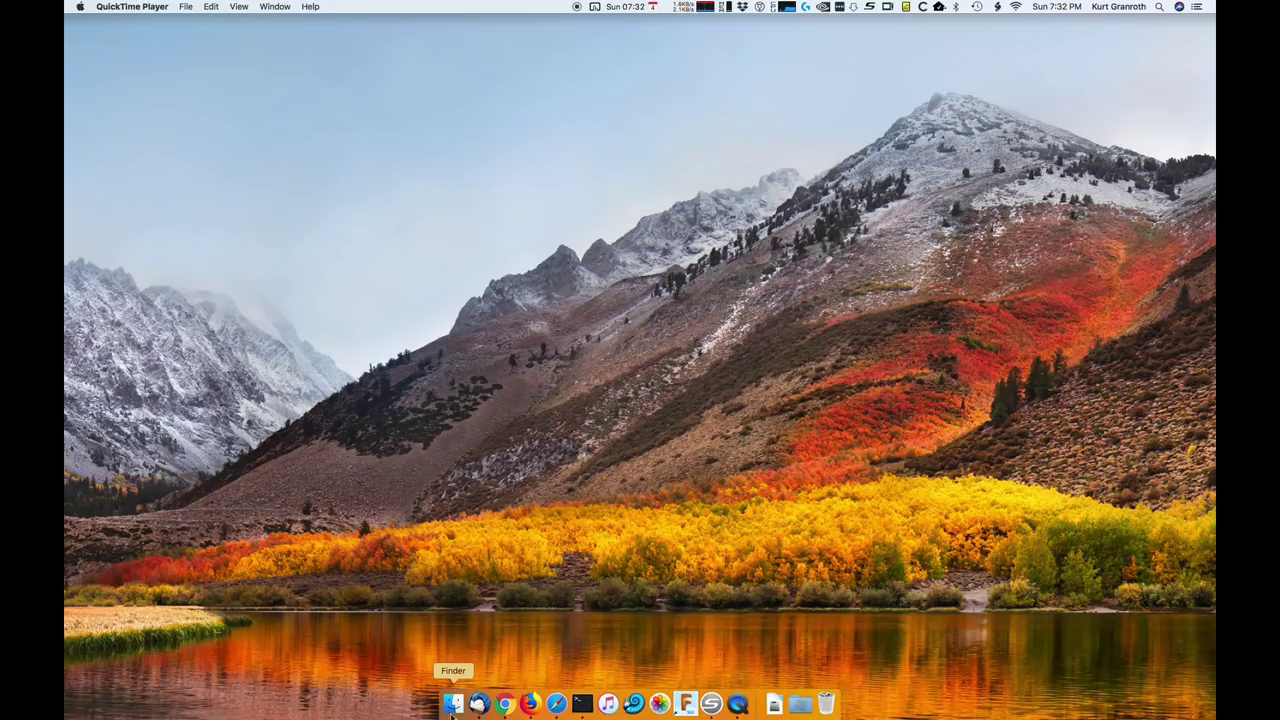
# Open AirDrop in Finder and look for nearby devices, consulting the help on missing recipients.
pyautogui.click(455, 703)
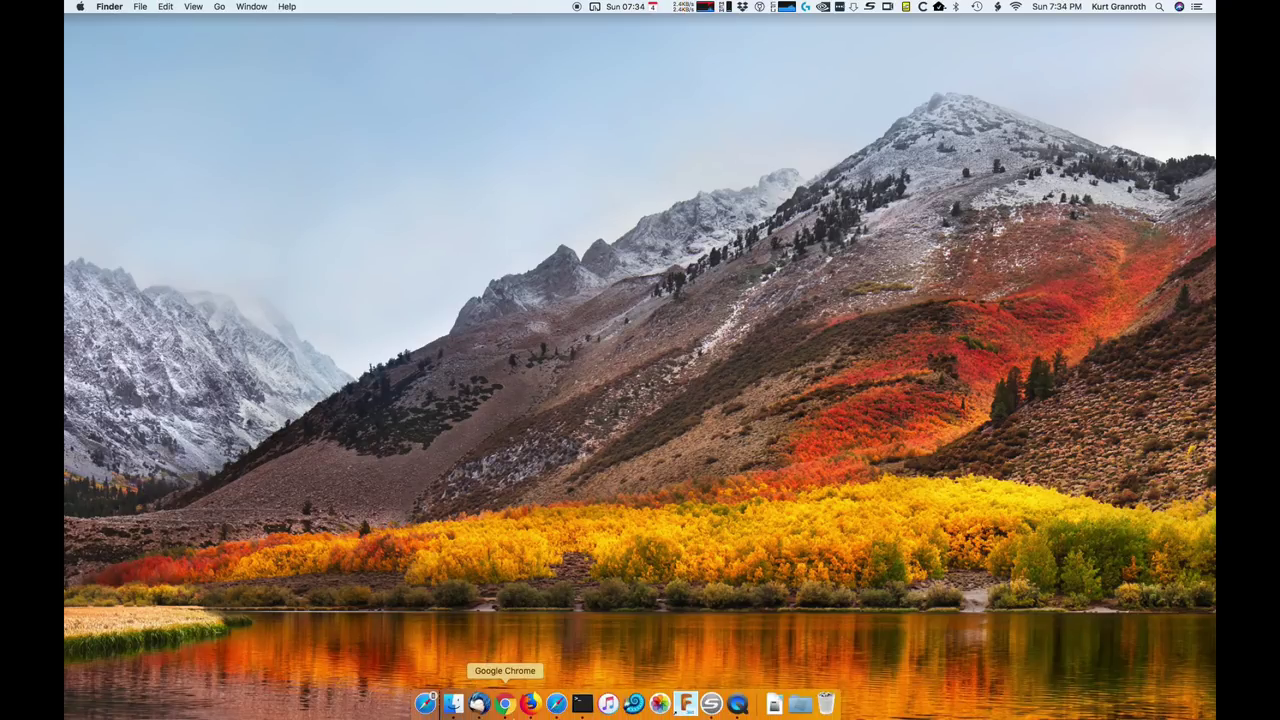
pyautogui.click(453, 703)
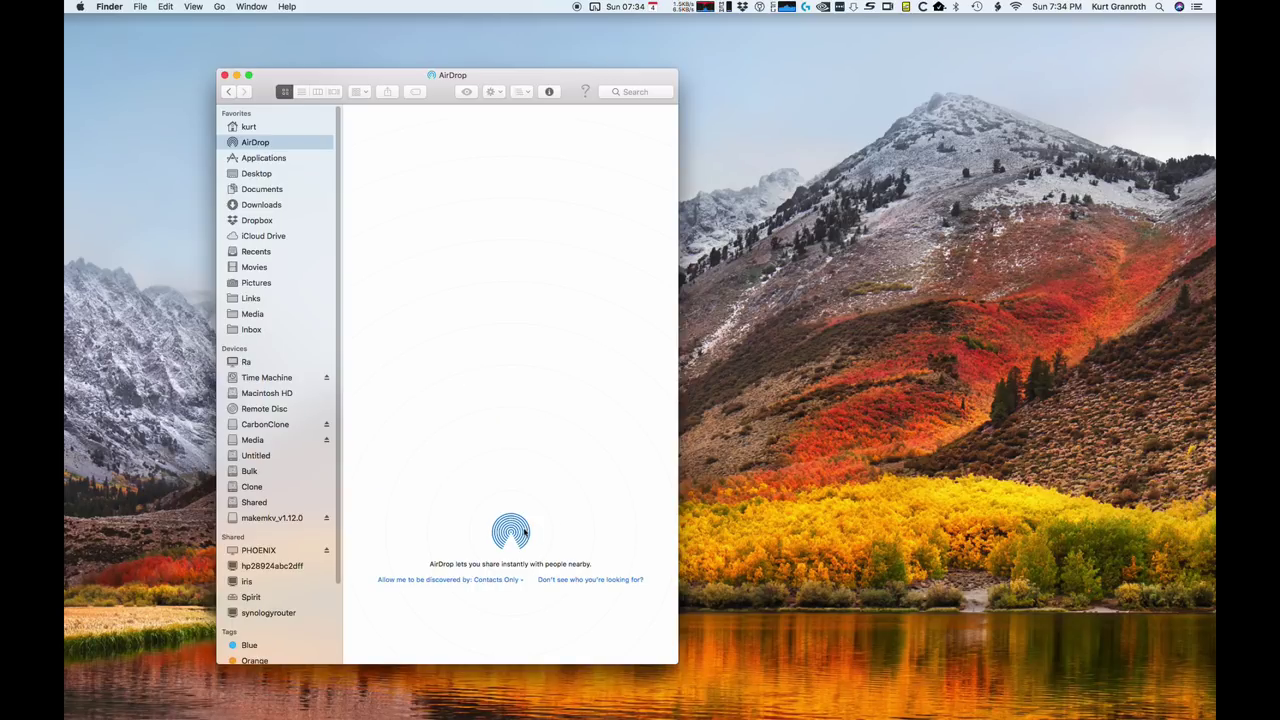
pyautogui.click(592, 581)
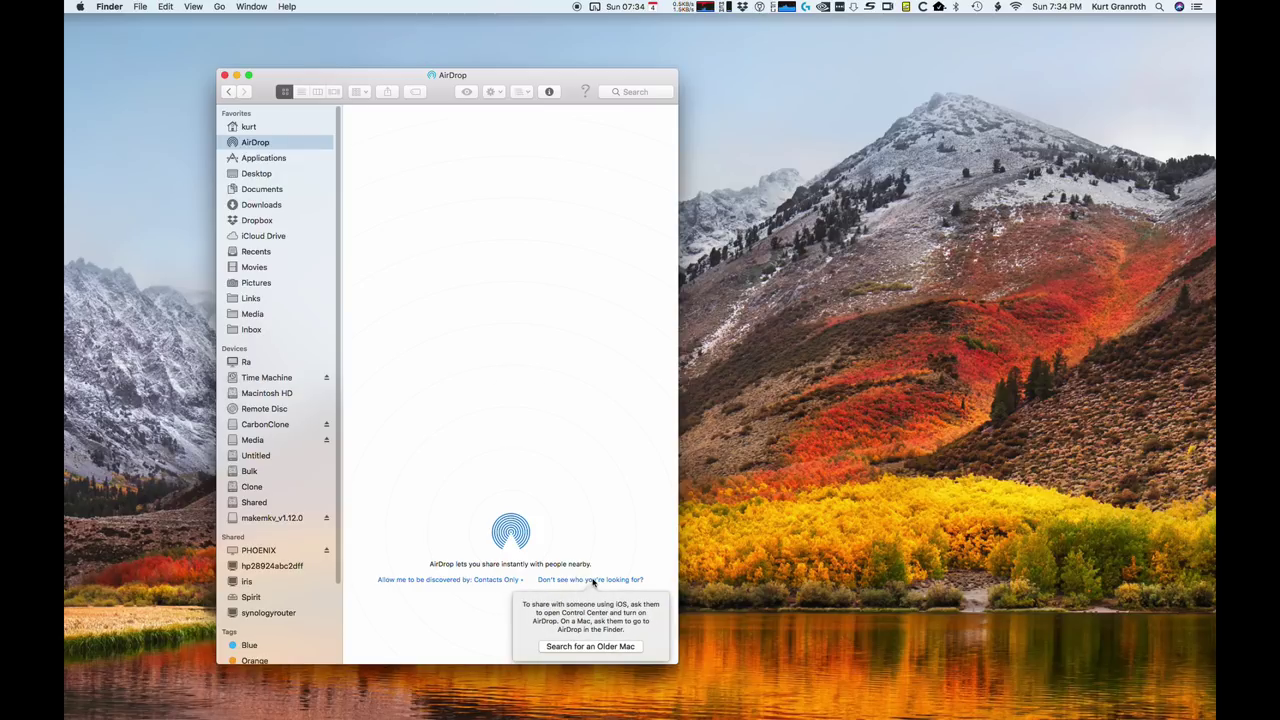
pyautogui.click(564, 488)
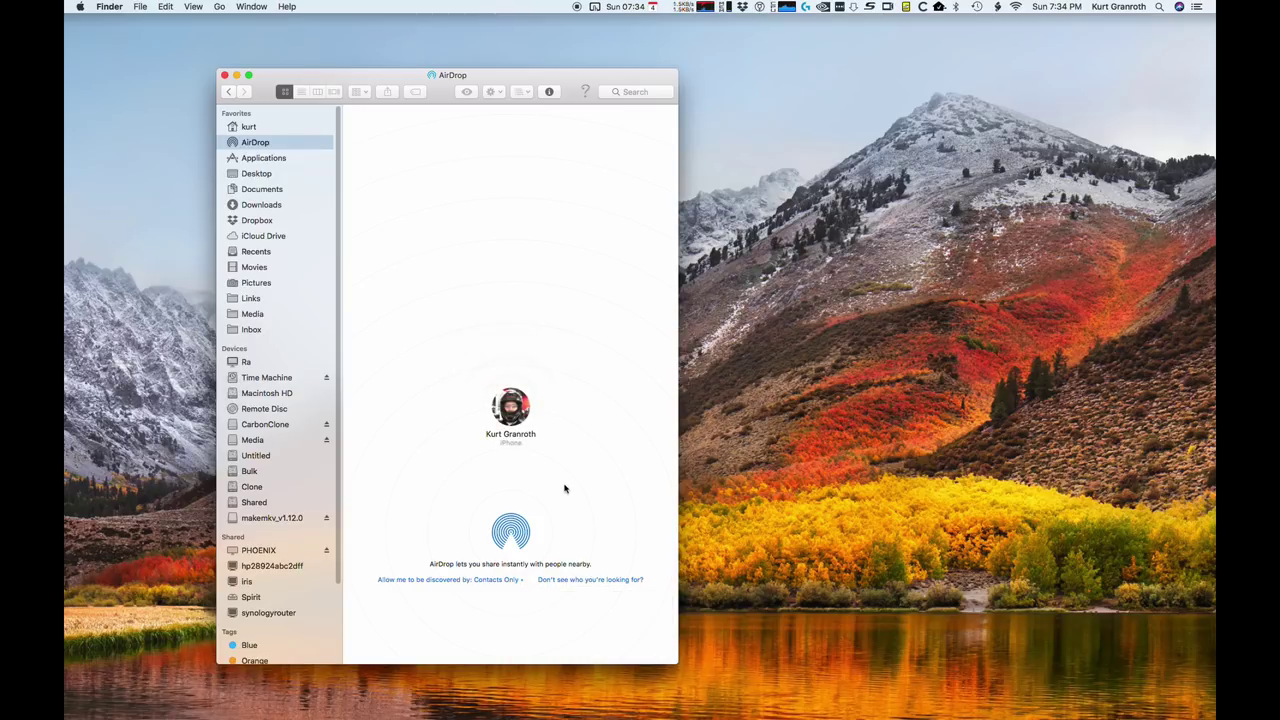